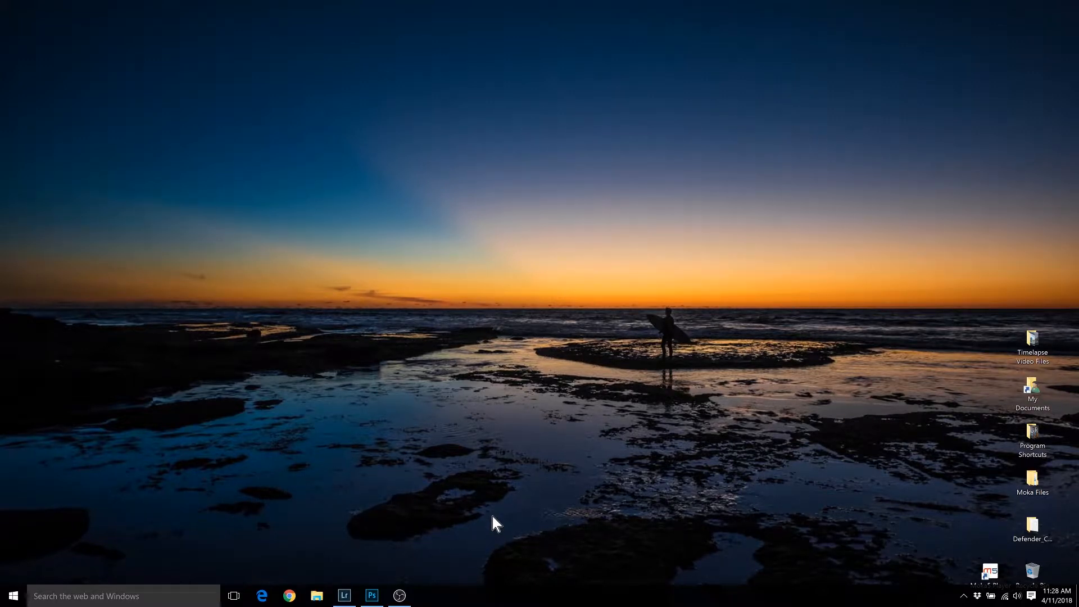
# Switch to Lightroom with the Dallas skyline photo.
pyautogui.click(344, 595)
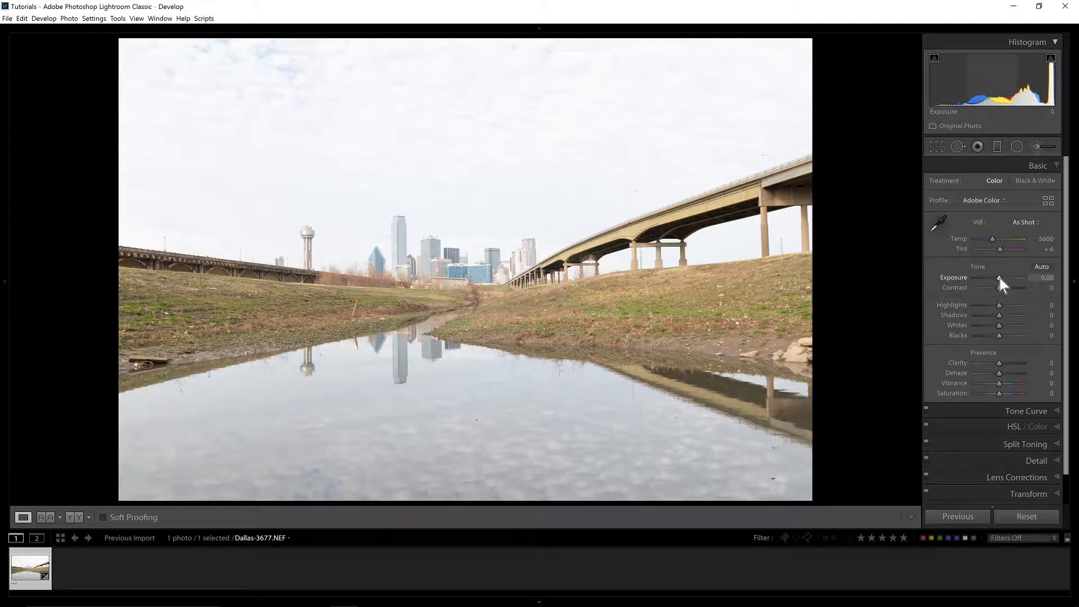
# Try the photo's Exposure at +1.03 and −1.21, and reset it to 0.
pyautogui.moveTo(1000, 278); pyautogui.dragTo(1005, 278)
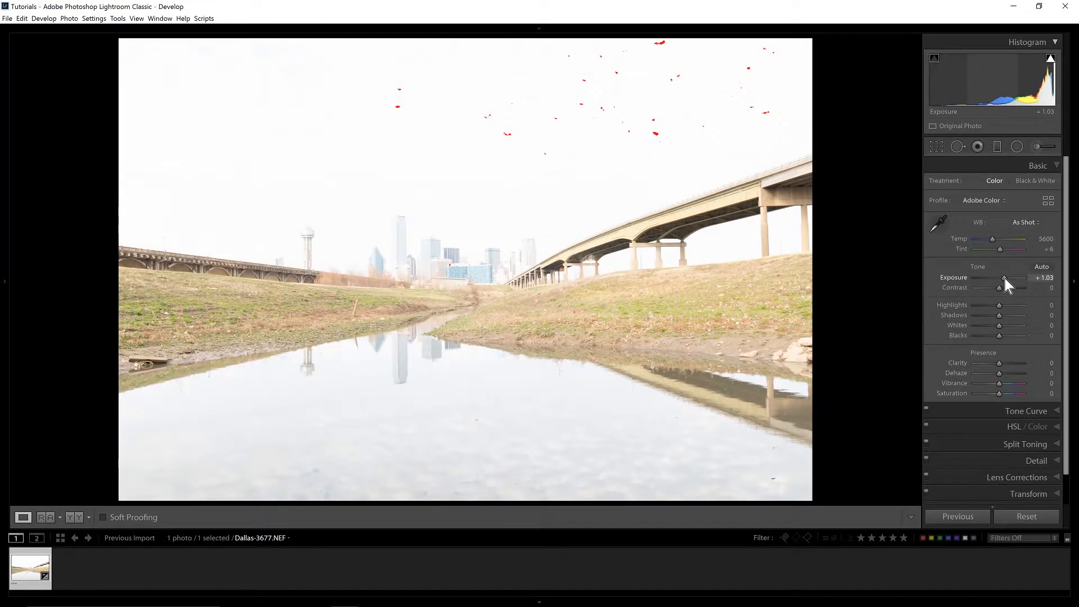
pyautogui.moveTo(1005, 278); pyautogui.dragTo(1003, 278)
pyautogui.moveTo(1004, 278); pyautogui.dragTo(993, 280)
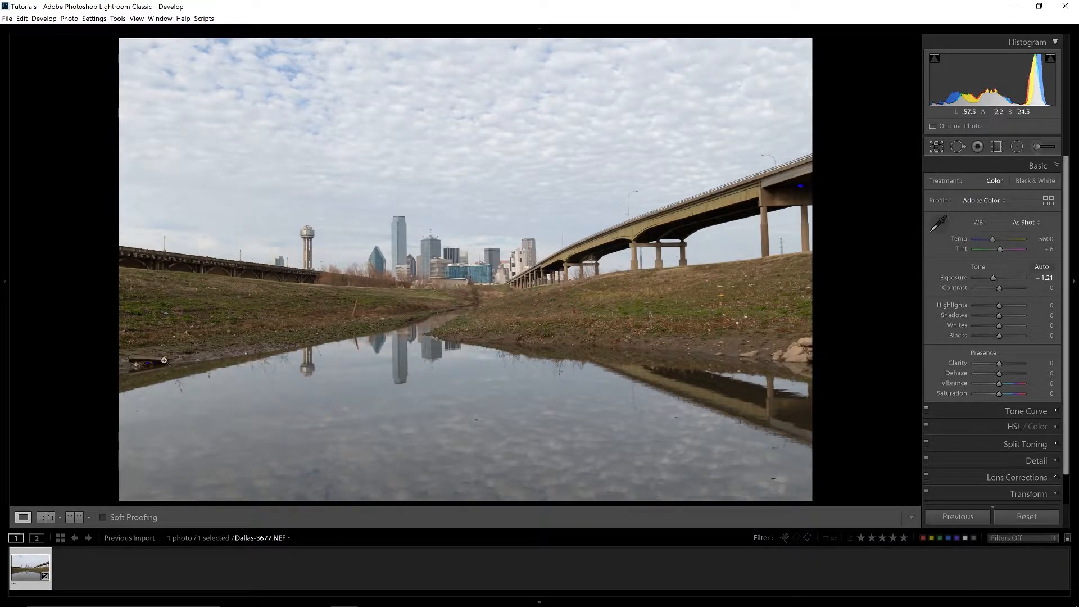
pyautogui.doubleClick(993, 280)
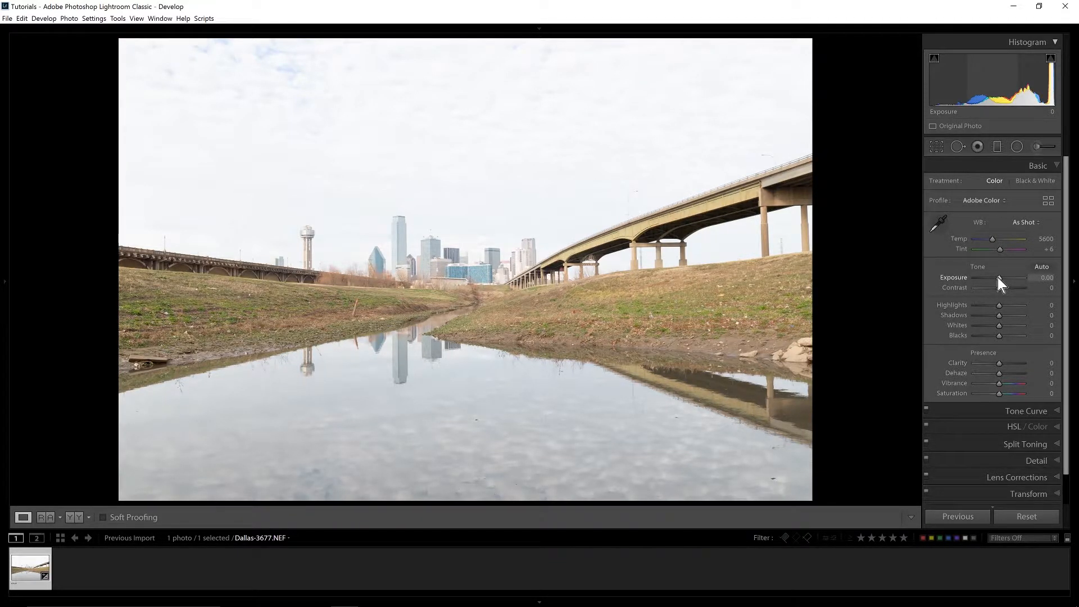
# Show the lens profile and chromatic aberration correction settings for the photo.
pyautogui.click(1017, 477)
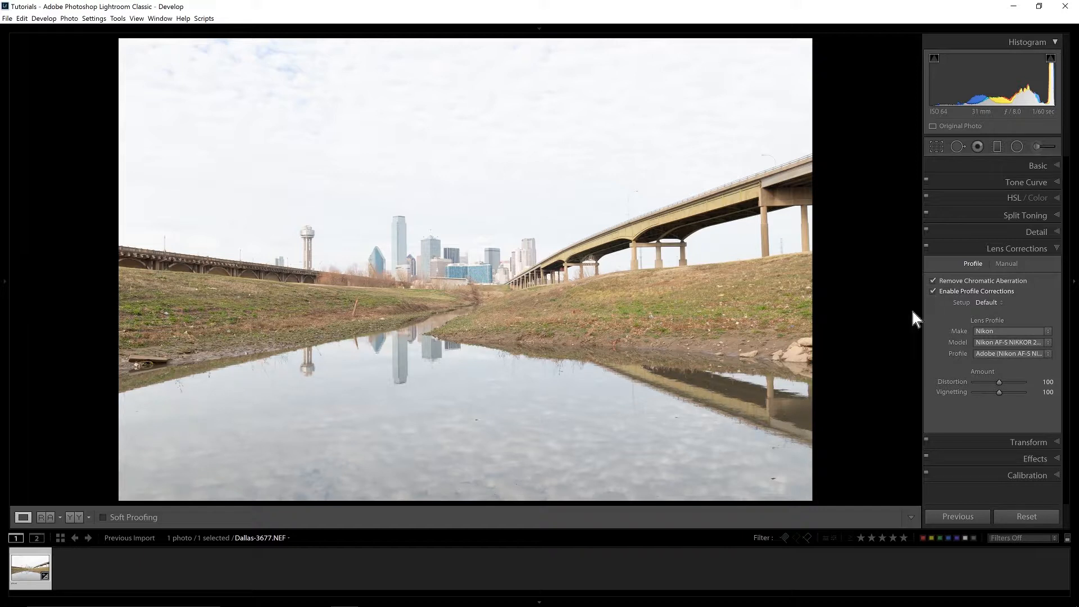
# Try healing the floating debris in the middle of the water with a size 76 Spot Removal brush, and delete that spot.
pyautogui.click(957, 146)
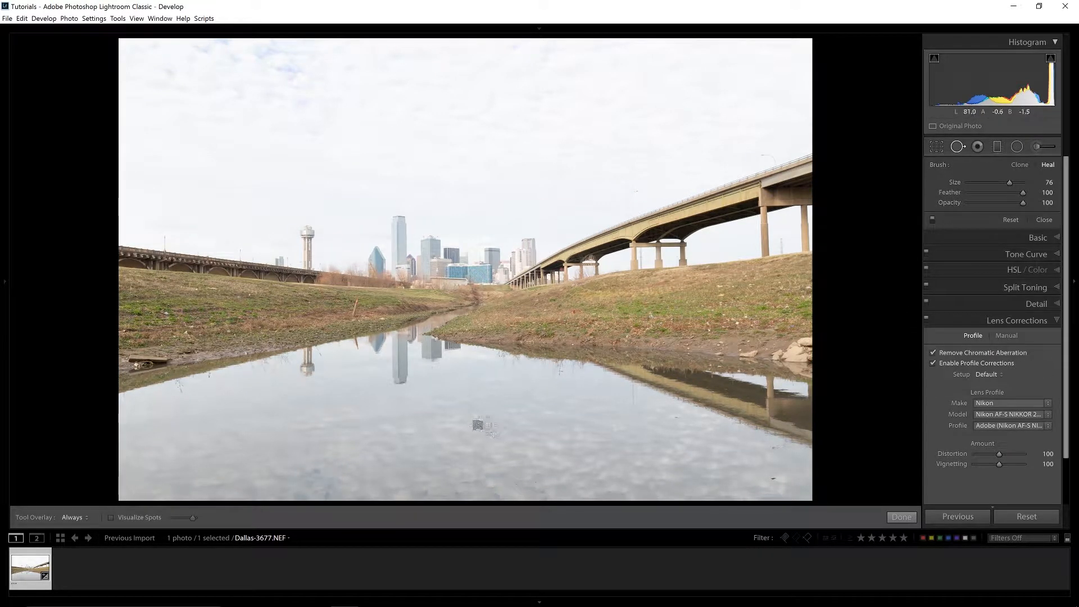
pyautogui.click(476, 421)
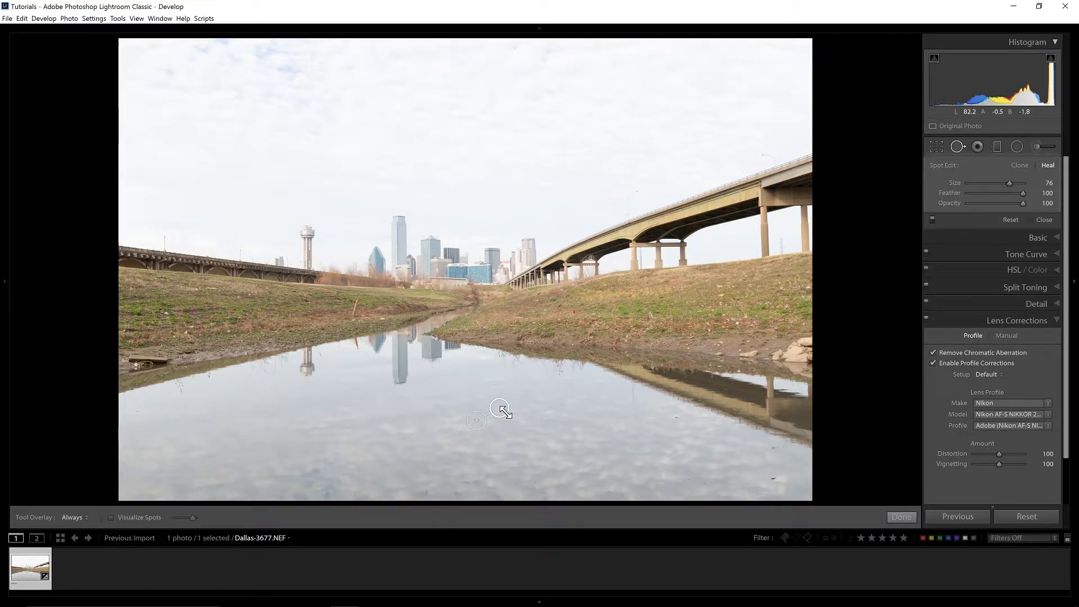
pyautogui.press('Delete')
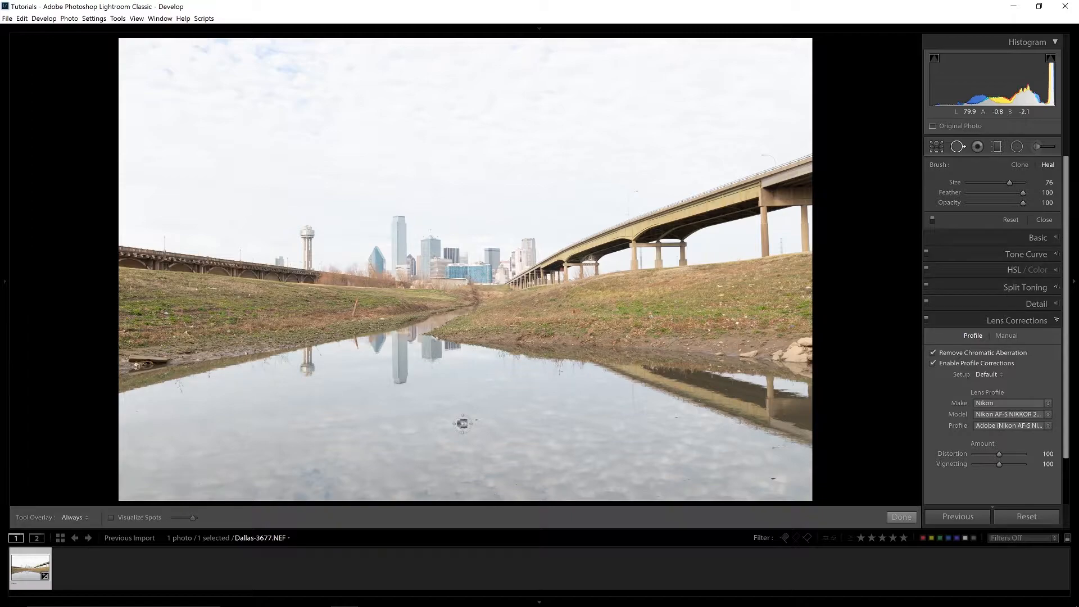
# Open the photo in Photoshop and remove the larger floating debris from the water with the Spot Healing Brush at size 125.
pyautogui.hotkey('ctrl', 'e')
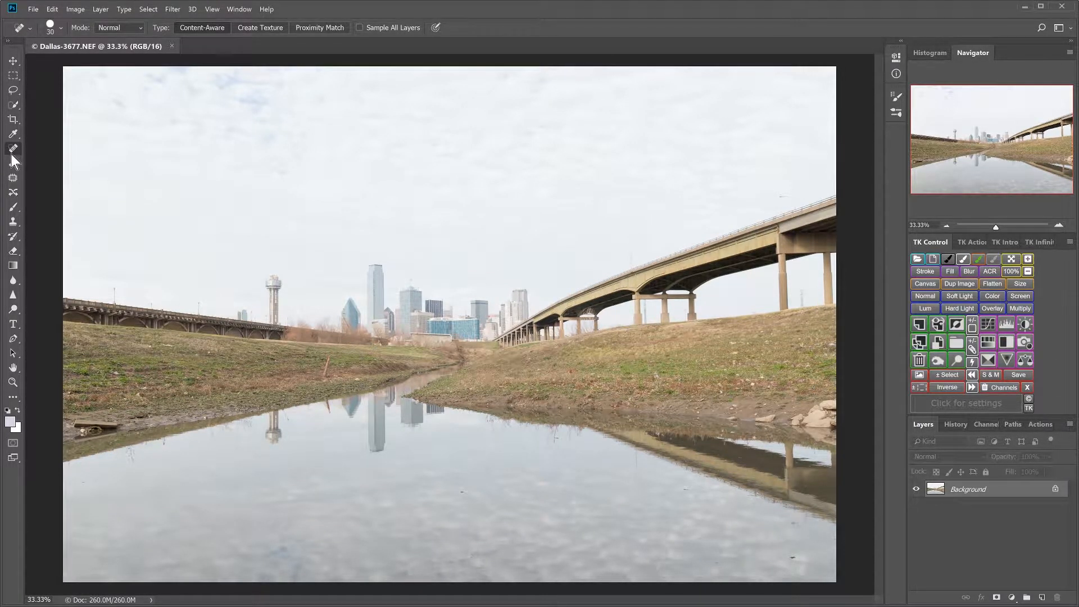
pyautogui.press(']')
pyautogui.press(']')
pyautogui.press(']')
pyautogui.press(']')
pyautogui.press(']')
pyautogui.press(']')
pyautogui.press(']')
pyautogui.press(']')
pyautogui.press(']')
pyautogui.press(']')
pyautogui.click(461, 492)
pyautogui.click(686, 489)
pyautogui.click(792, 559)
pyautogui.click(717, 564)
# Remove the leaning wooden stake on the grassy bank and its reflection in the water, using a size 60 Spot Healing Brush.
pyautogui.moveTo(997, 225); pyautogui.dragTo(1004, 226)
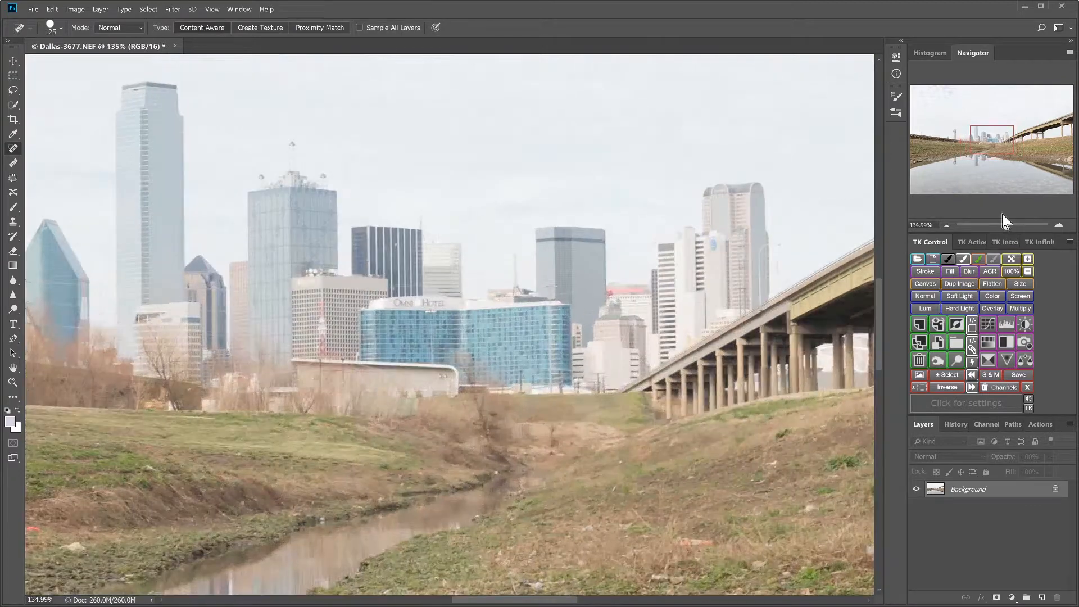
pyautogui.moveTo(986, 146); pyautogui.dragTo(967, 157)
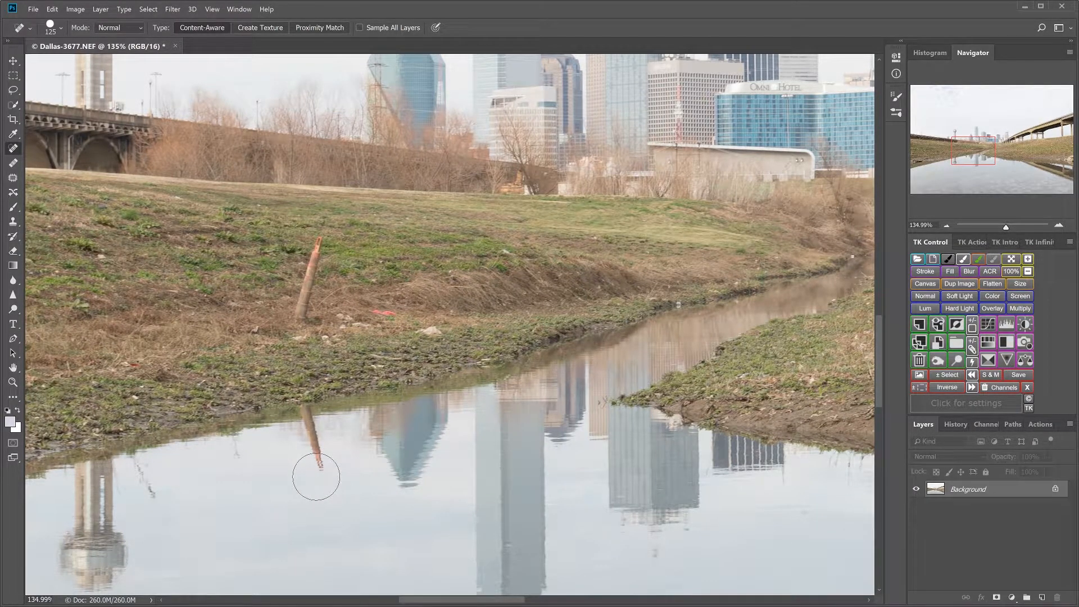
pyautogui.press('[')
pyautogui.press('[')
pyautogui.press('[')
pyautogui.press('[')
pyautogui.press('[')
pyautogui.moveTo(321, 467); pyautogui.dragTo(307, 414)
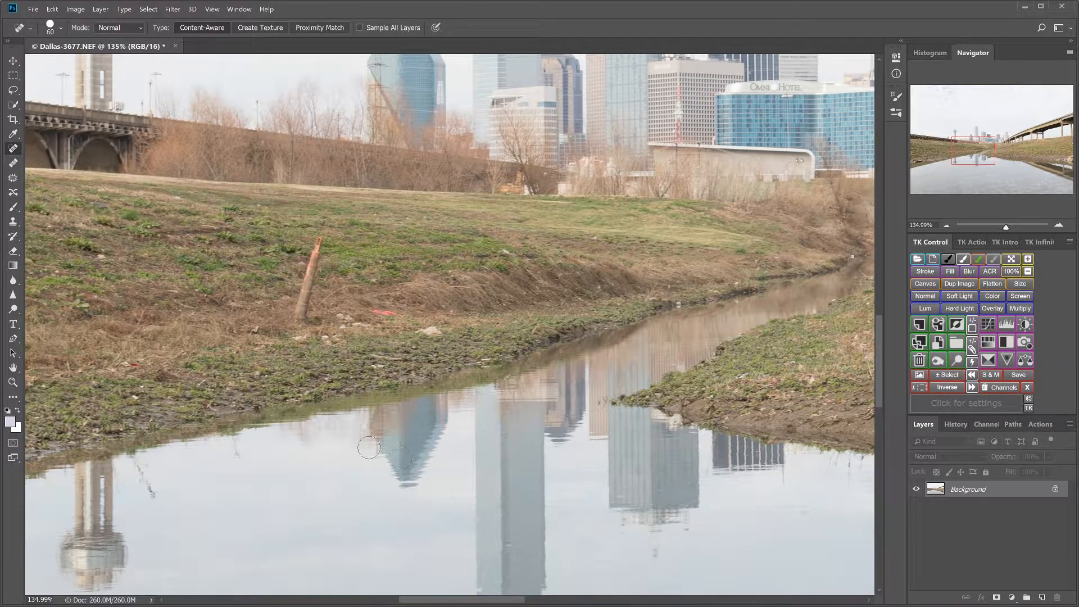
pyautogui.moveTo(299, 326); pyautogui.dragTo(321, 231)
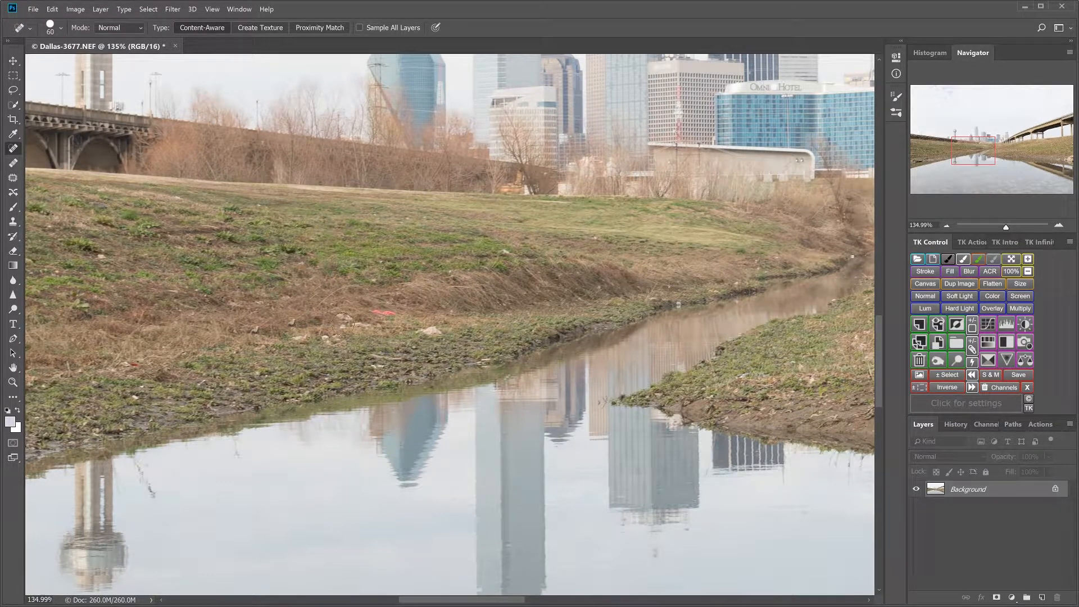
# Heal away the red litter and the light stones scattered along the bank where the stake stood.
pyautogui.moveTo(374, 318); pyautogui.dragTo(434, 329)
pyautogui.click(422, 329)
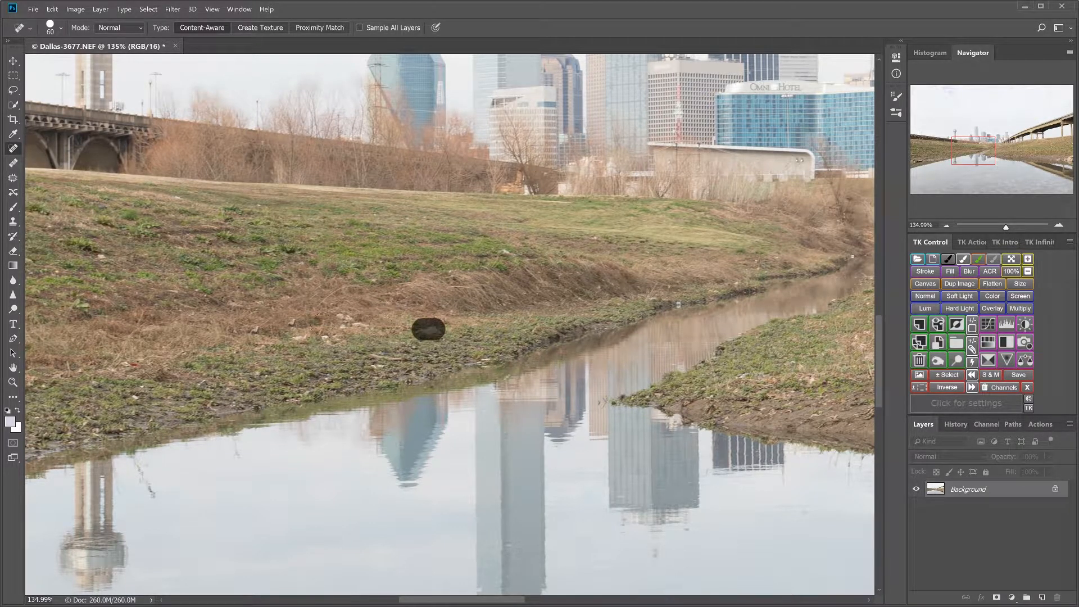
pyautogui.click(344, 318)
pyautogui.moveTo(344, 318); pyautogui.dragTo(363, 324)
pyautogui.click(323, 333)
pyautogui.click(288, 322)
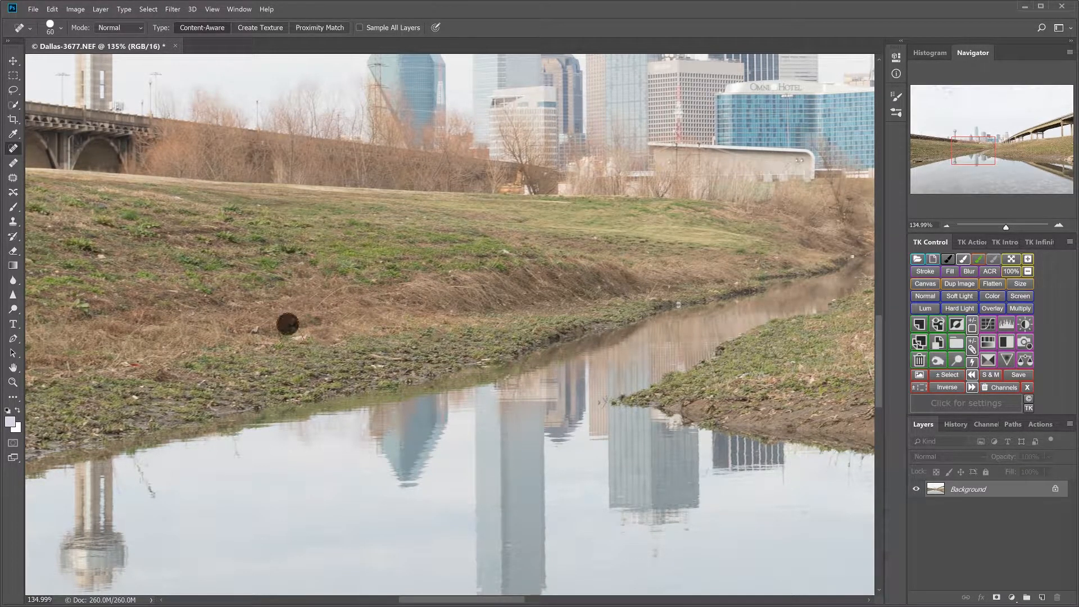
pyautogui.click(297, 337)
pyautogui.click(253, 327)
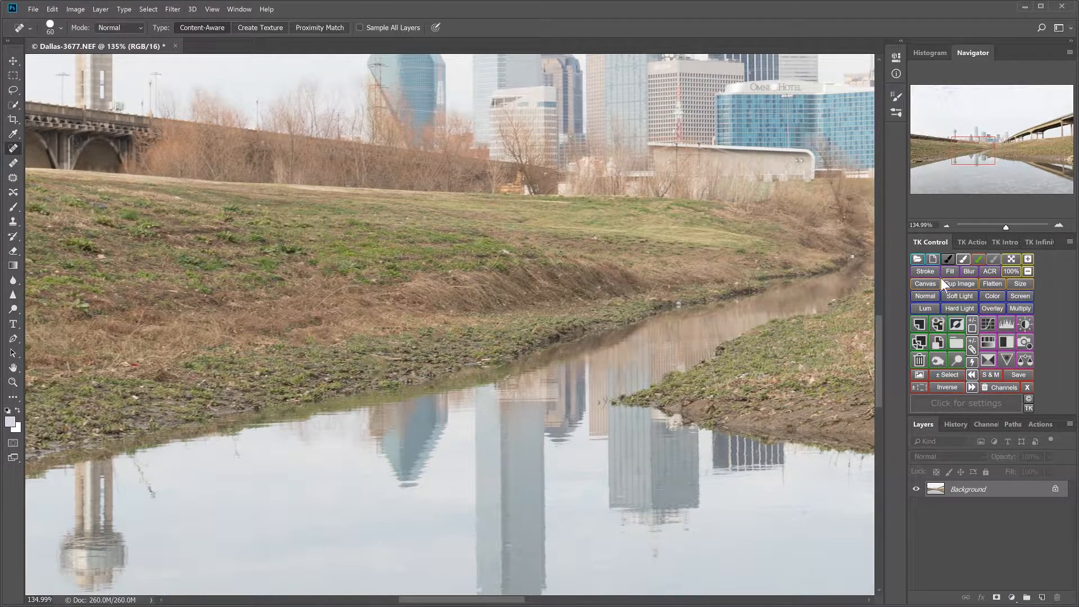
# Examine the foreground water closely for small specks and debris that need cleaning.
pyautogui.moveTo(1005, 227); pyautogui.dragTo(1013, 229)
pyautogui.moveTo(974, 151); pyautogui.dragTo(991, 184)
pyautogui.moveTo(1013, 226); pyautogui.dragTo(1009, 229)
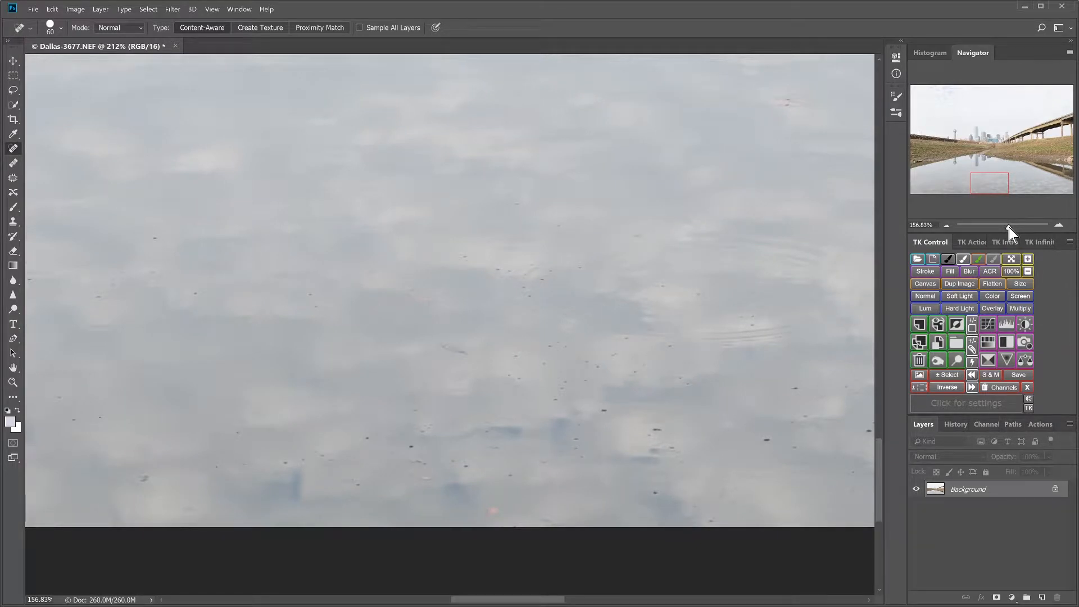
pyautogui.moveTo(1006, 191)
pyautogui.mouseDown()
pyautogui.moveTo(997, 183)
pyautogui.moveTo(999, 201)
pyautogui.mouseUp()
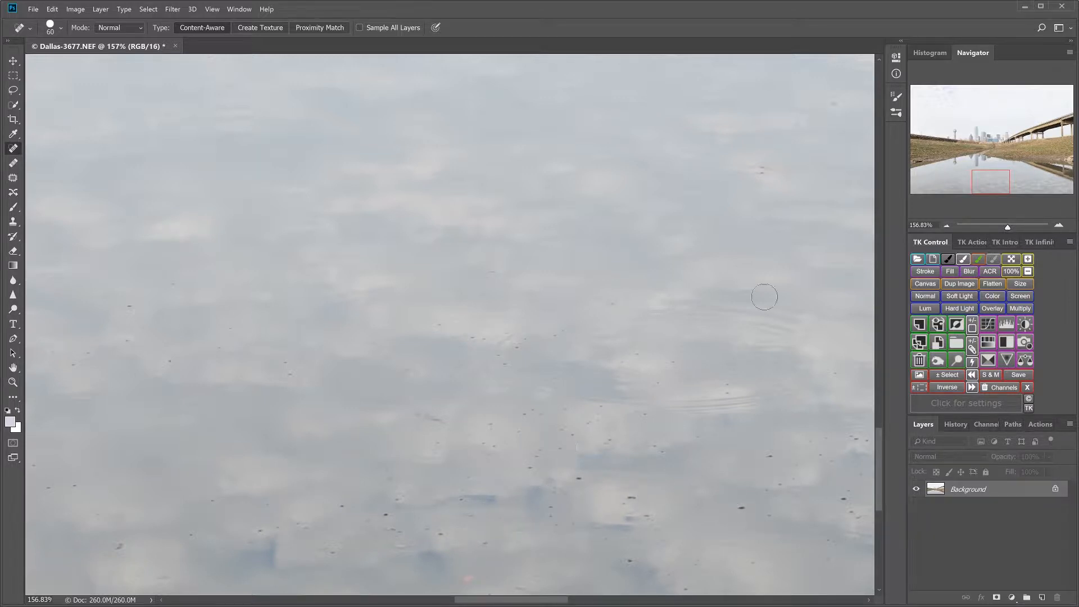
pyautogui.moveTo(1007, 227); pyautogui.dragTo(994, 227)
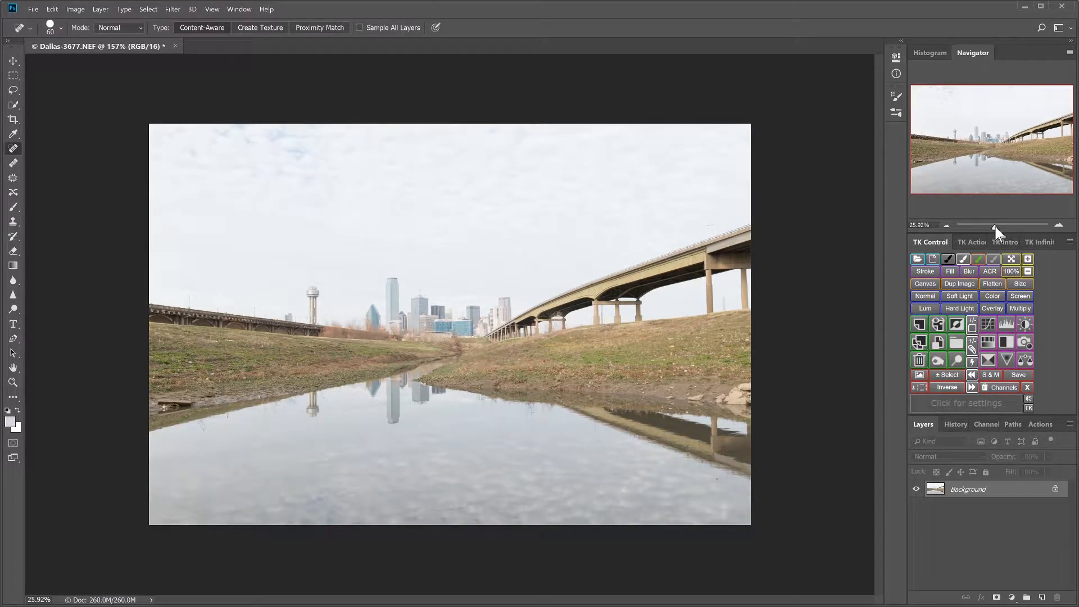
pyautogui.moveTo(995, 227); pyautogui.dragTo(1002, 227)
pyautogui.moveTo(990, 164); pyautogui.dragTo(985, 183)
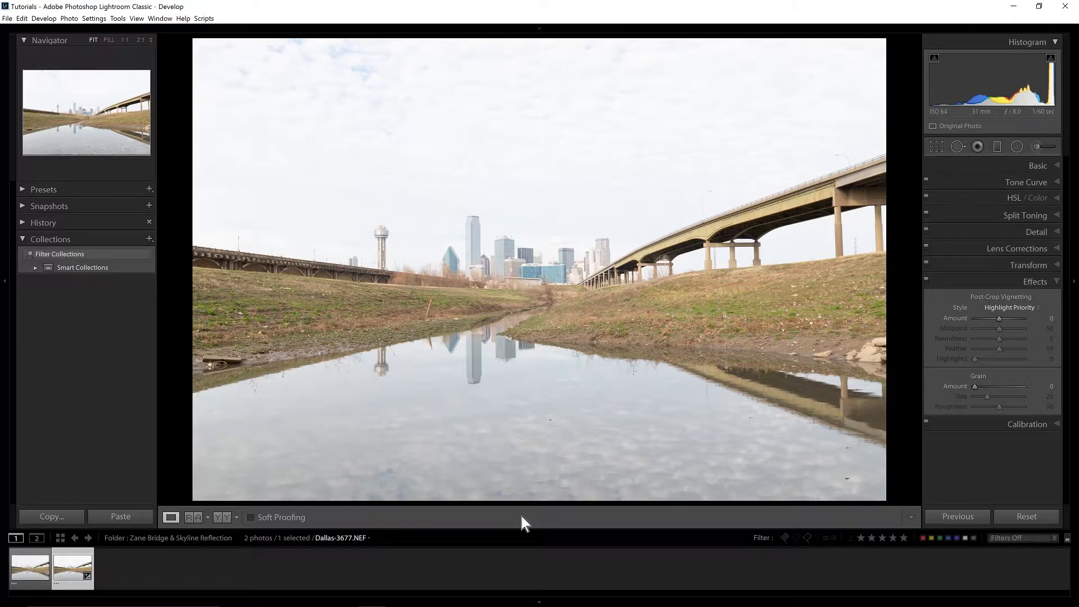
# In Lightroom, compare the cleaned Dallas-3677-Edit-2.tif with the original Dallas-3677.NEF, both whole and at 1:1 on the water.
pyautogui.click(31, 581)
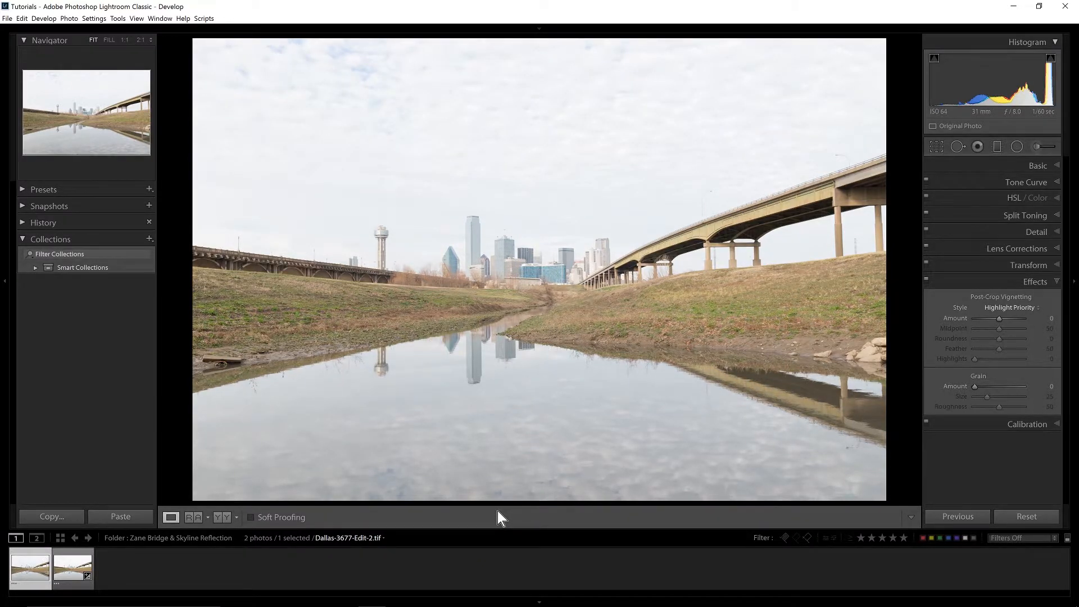
pyautogui.press('Left')
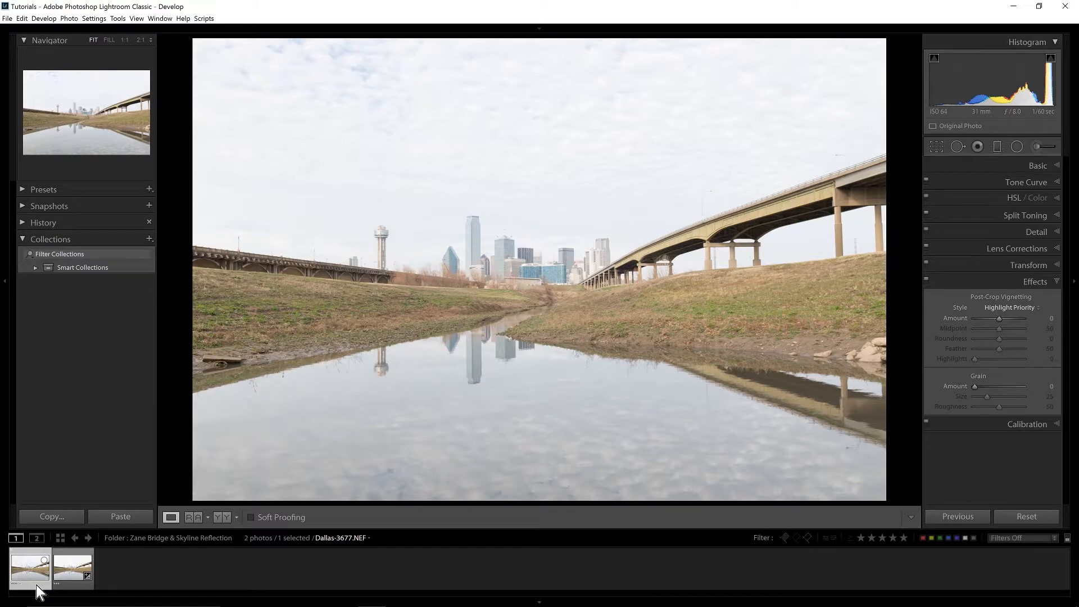
pyautogui.click(73, 569)
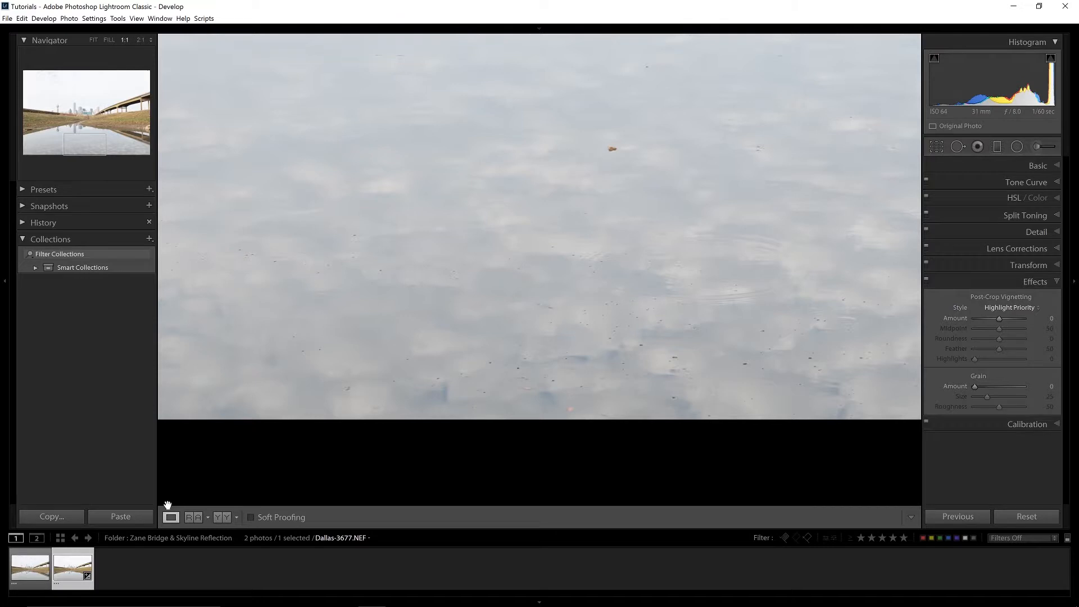
pyautogui.click(33, 585)
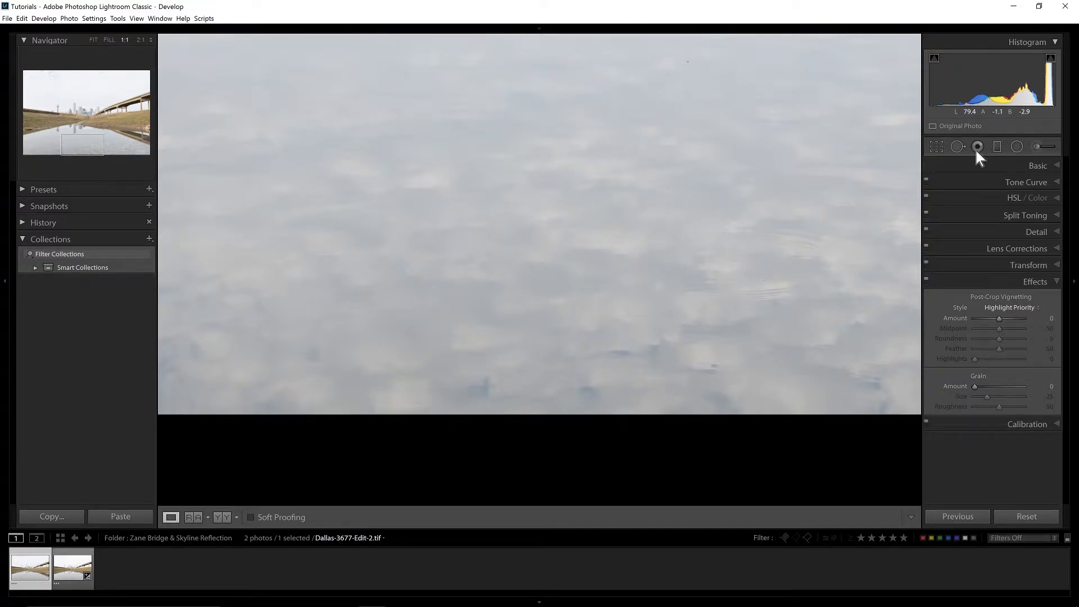
# Heal the remaining dark speck in the water of the edited TIFF with a size 26 Spot Removal brush, and close the tool.
pyautogui.click(958, 147)
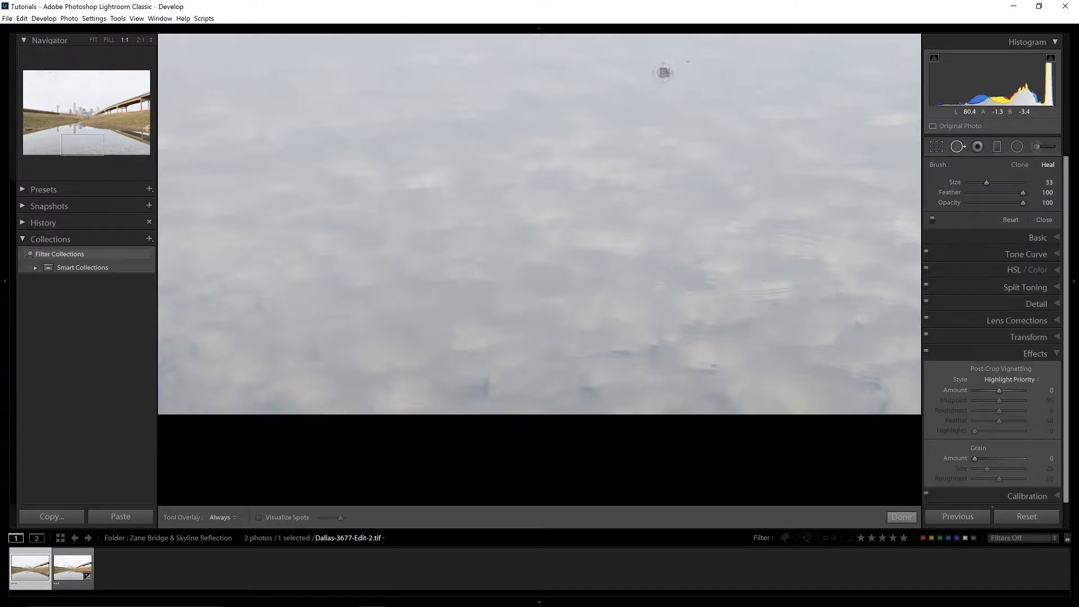
pyautogui.scroll(-1, 688, 61)
pyautogui.scroll(-2, 688, 61)
pyautogui.click(688, 61)
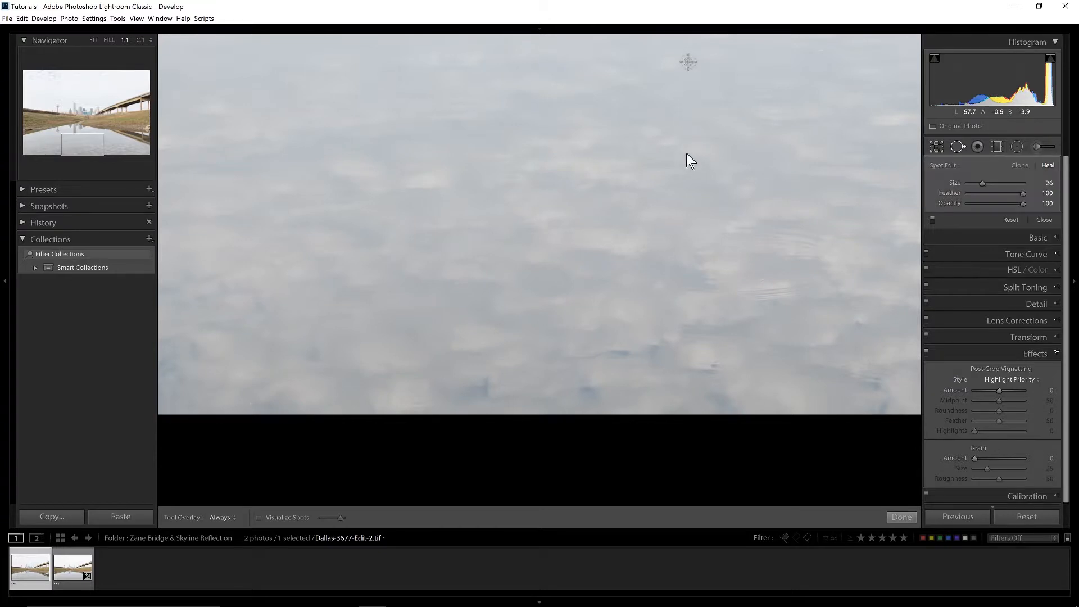
pyautogui.click(956, 145)
pyautogui.press('z')
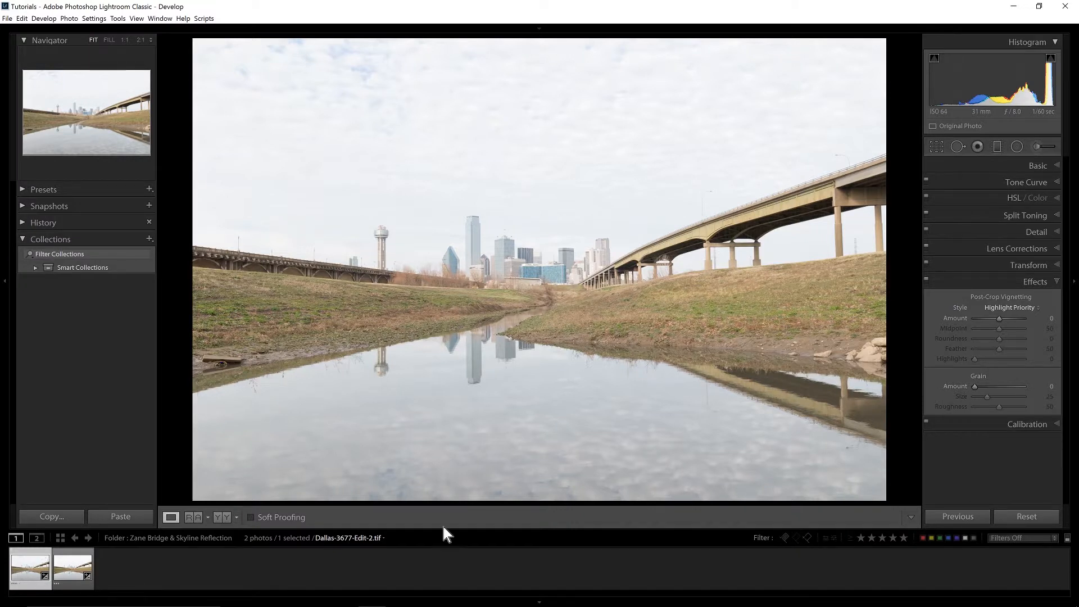
# Set the edited photo's Clarity to +100 and raise its Vibrance moderately.
pyautogui.click(981, 165)
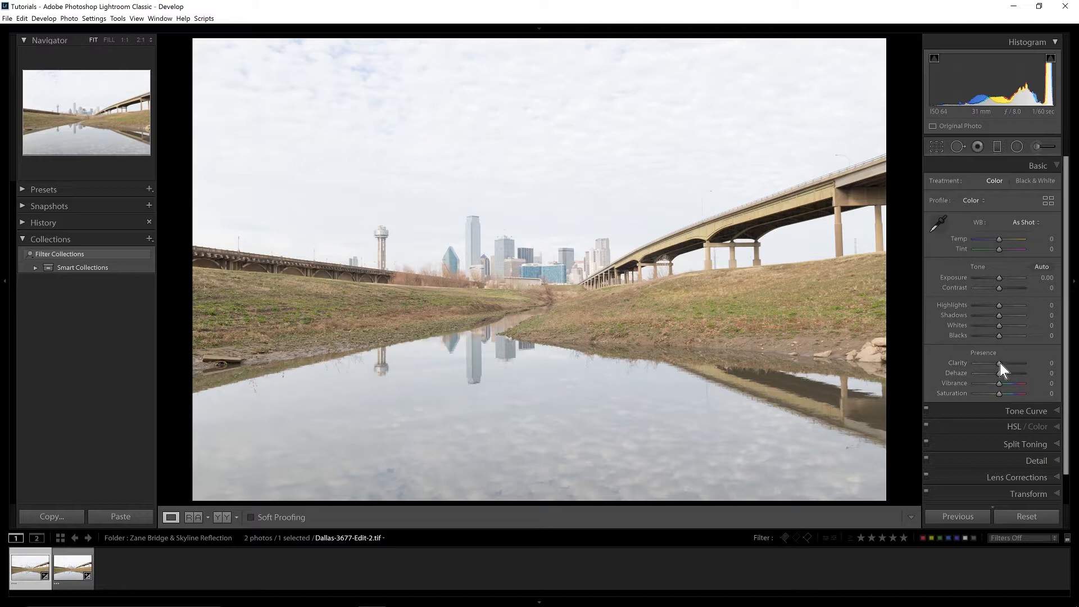
pyautogui.moveTo(999, 363); pyautogui.dragTo(1025, 363)
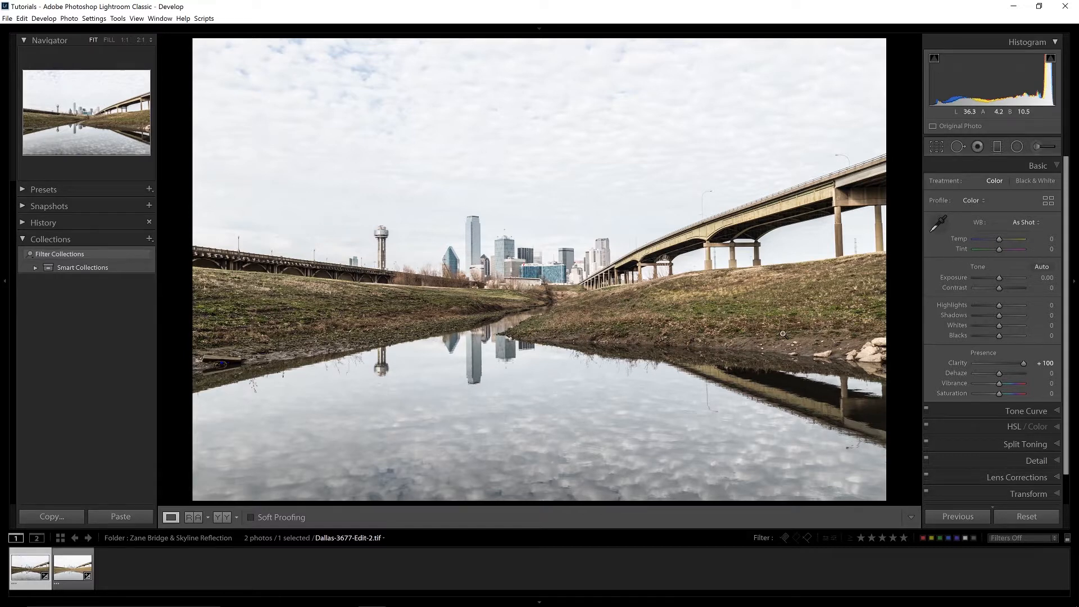
pyautogui.moveTo(1020, 365); pyautogui.dragTo(1047, 370)
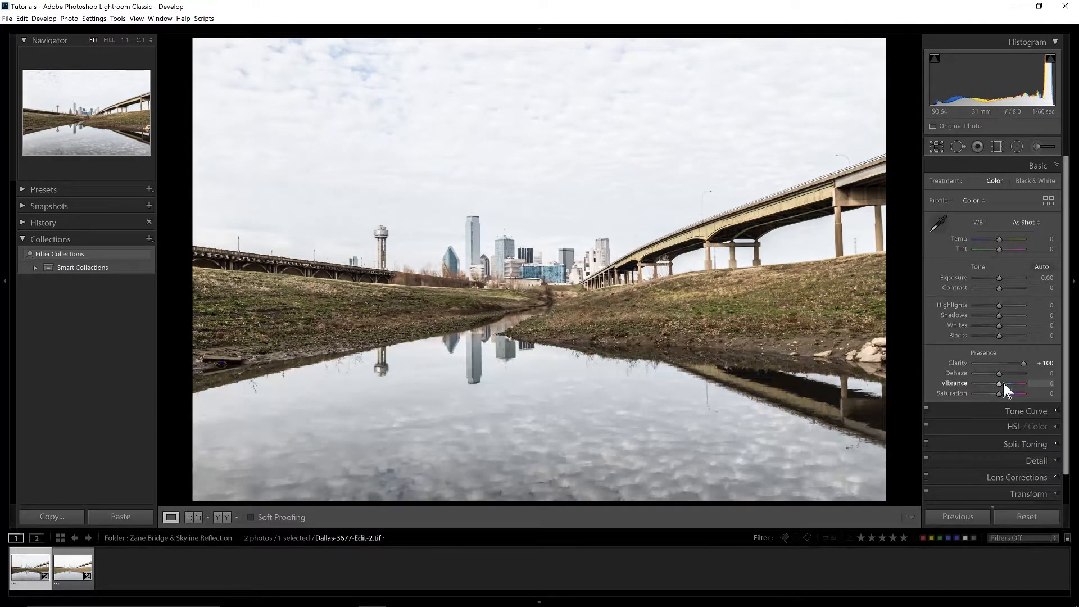
pyautogui.moveTo(1012, 384); pyautogui.dragTo(1016, 384)
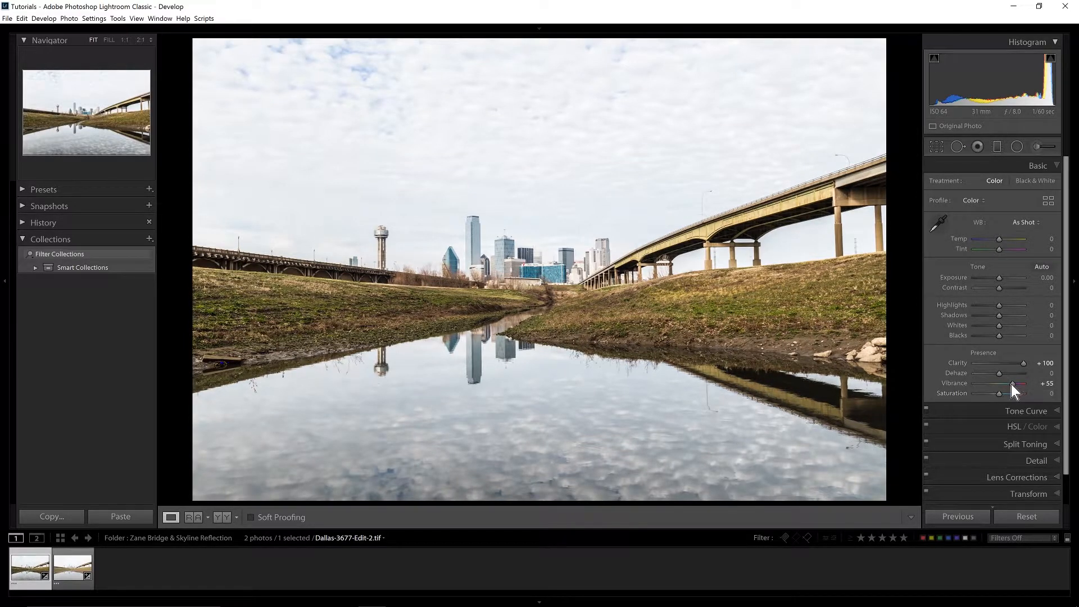
pyautogui.moveTo(1011, 384); pyautogui.dragTo(1008, 384)
# Add a slightly tilted graduated filter over the sky, ending near the skyline, with Exposure −1.22, Clarity 26 and Dehaze 18.
pyautogui.click(997, 147)
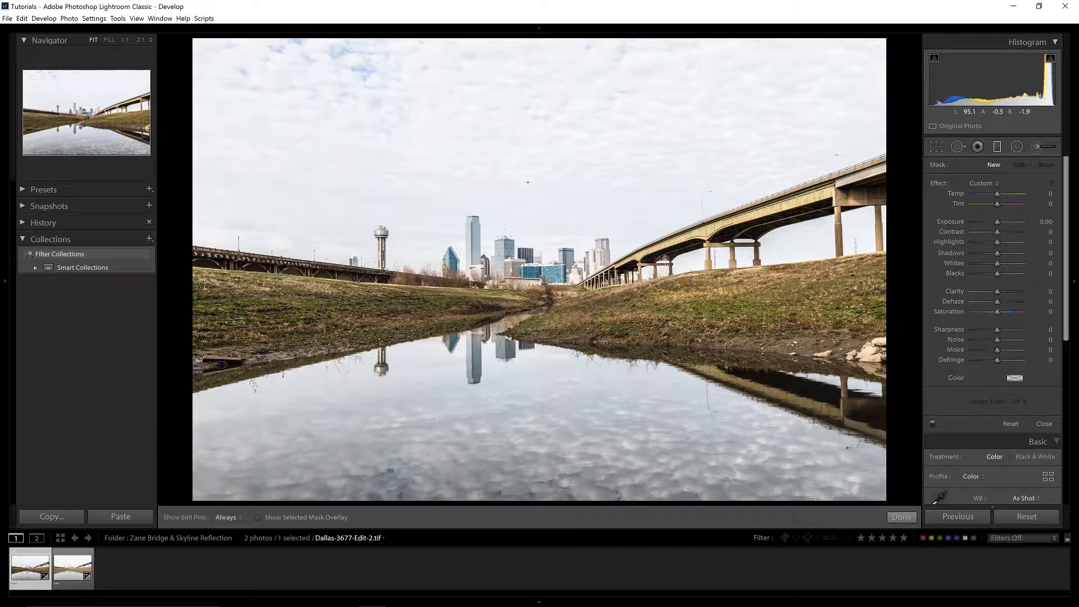
pyautogui.moveTo(530, 182); pyautogui.dragTo(536, 252)
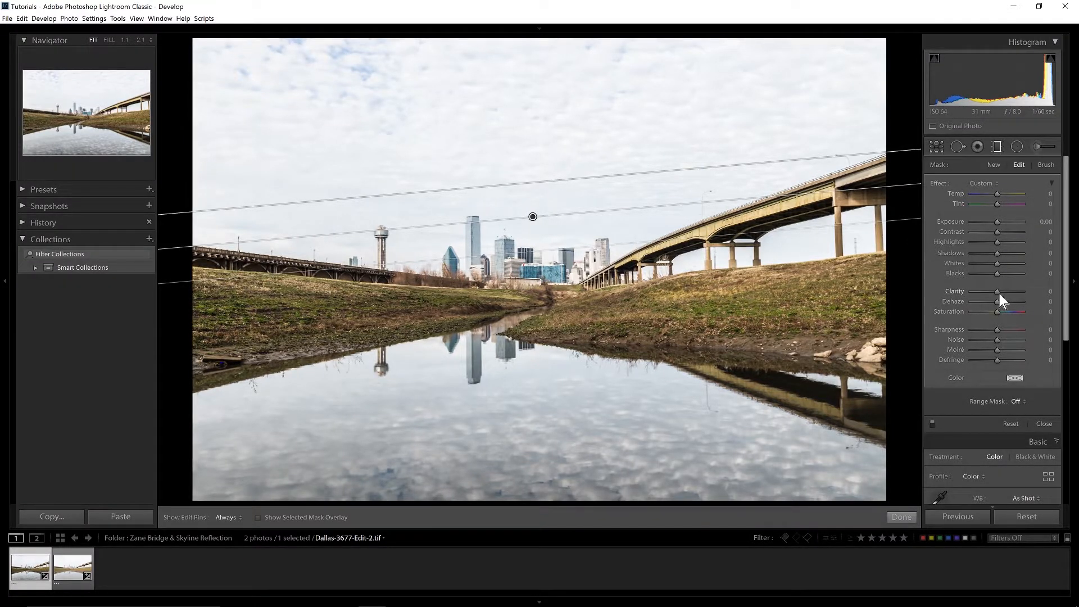
pyautogui.moveTo(996, 223); pyautogui.dragTo(990, 224)
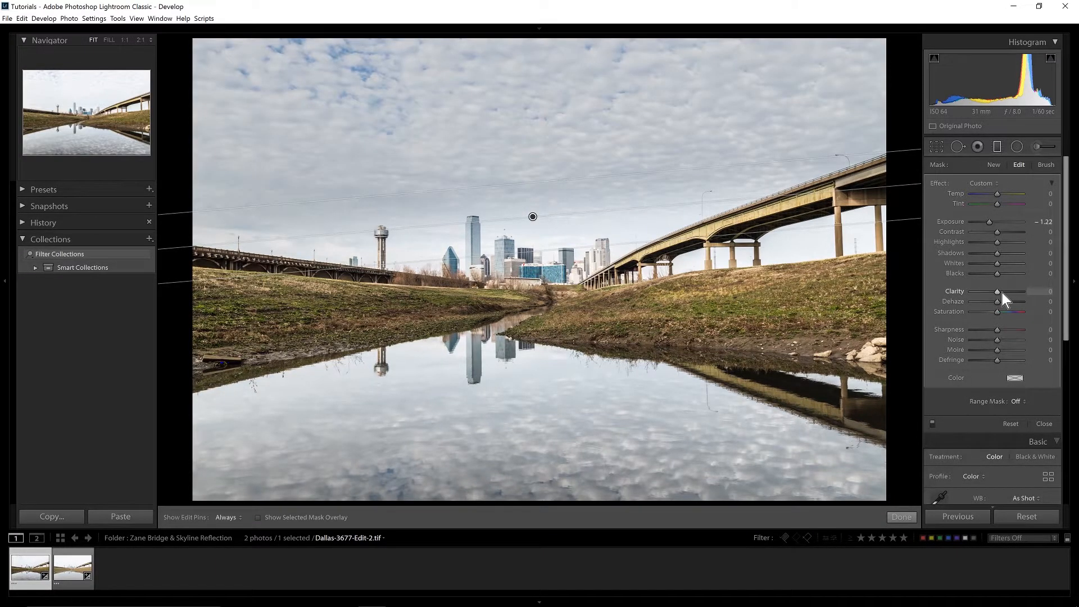
pyautogui.click(1003, 292)
pyautogui.moveTo(1001, 300); pyautogui.dragTo(1001, 303)
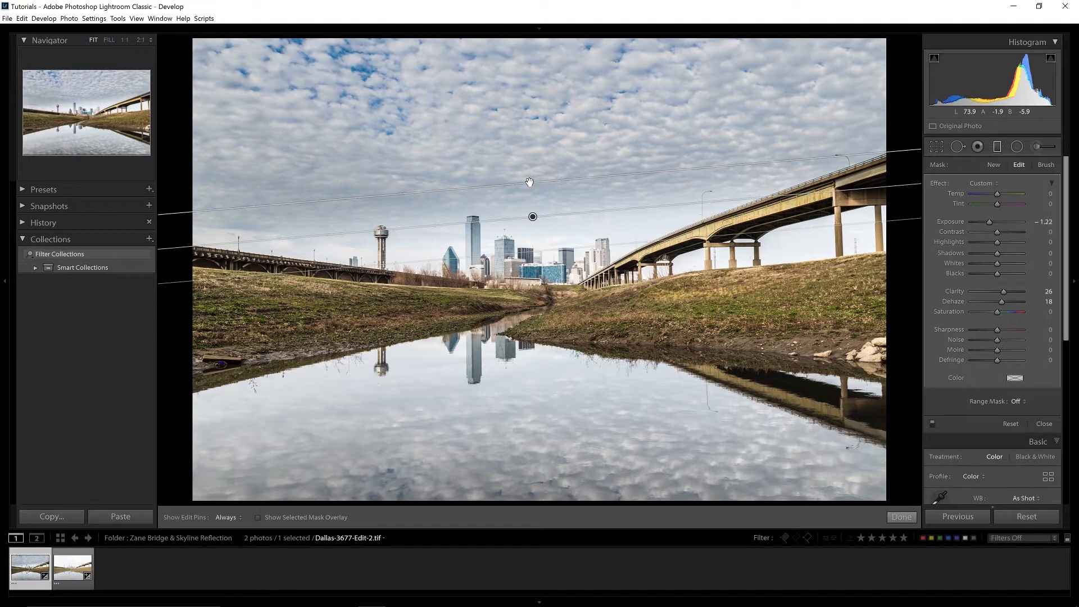
# Widen the sky's graduated filter by raising its upper line, set its Clarity to −2 and Exposure to −0.38, and close the filter.
pyautogui.moveTo(529, 175); pyautogui.dragTo(527, 142)
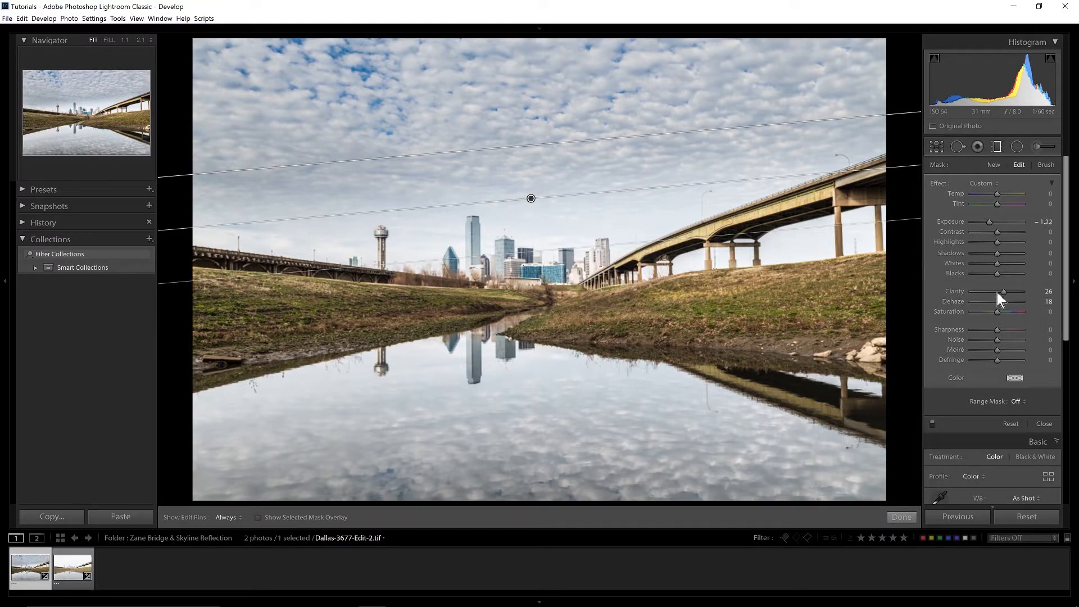
pyautogui.write('-2')
pyautogui.press('Return')
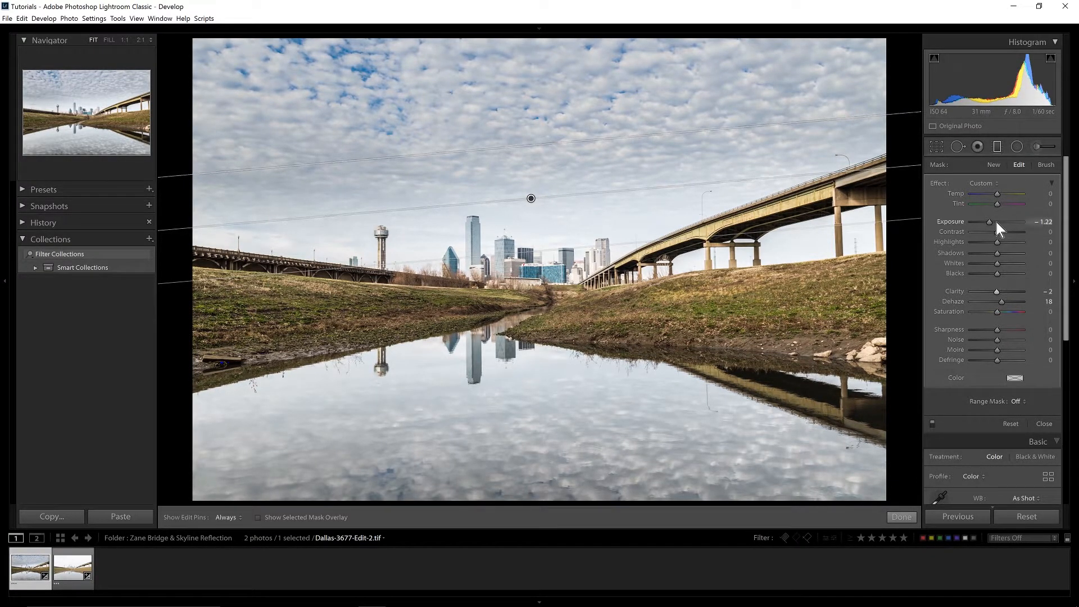
pyautogui.click(996, 222)
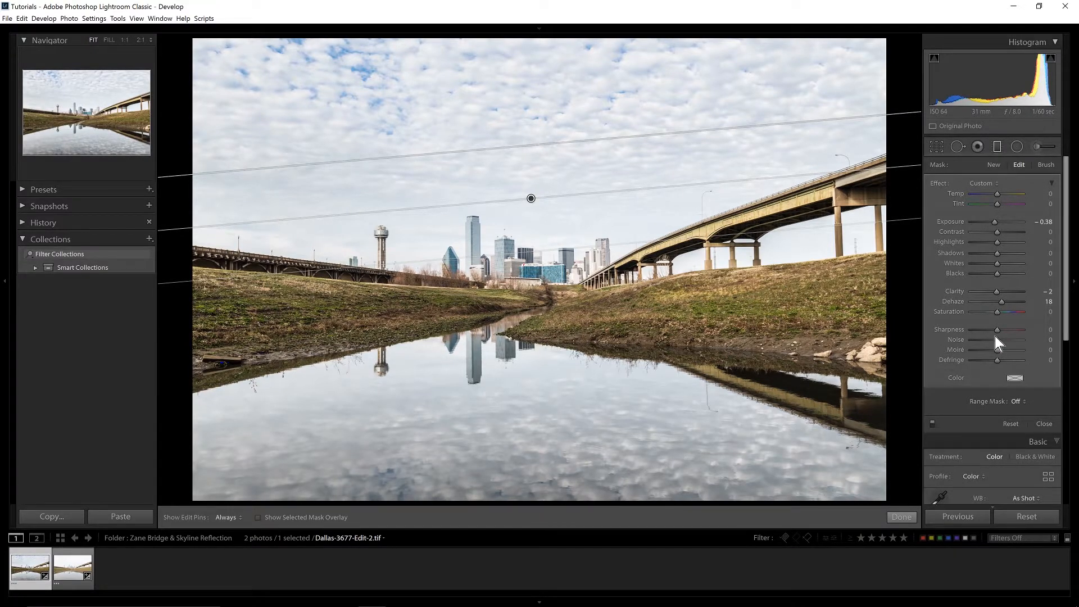
pyautogui.click(997, 145)
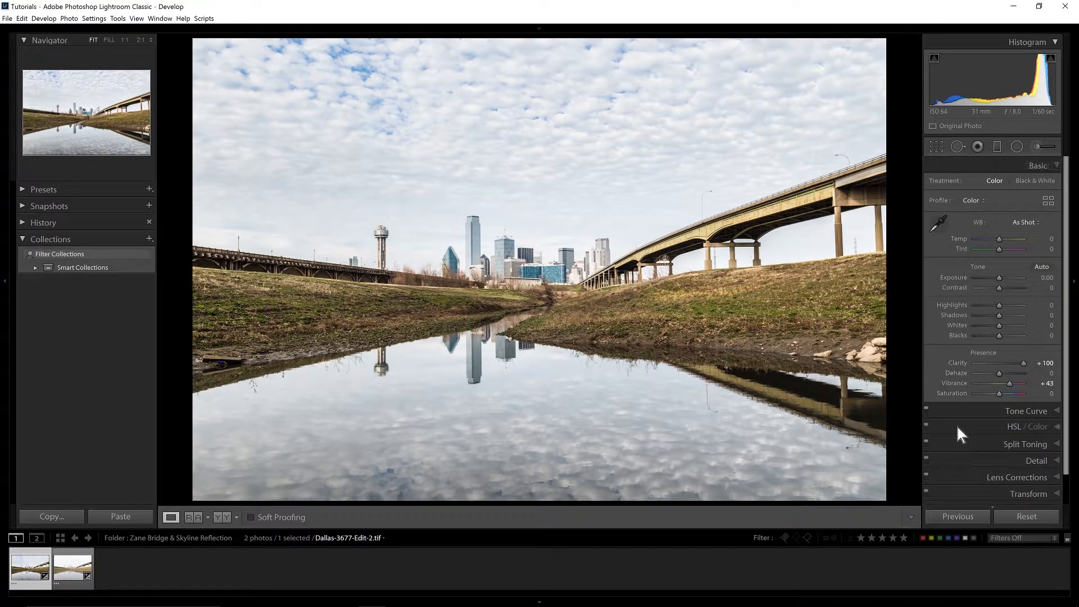
# Boost the sky's blue with a targeted HSL saturation adjustment, bringing Blue to +50 and Aqua to +2.
pyautogui.click(952, 426)
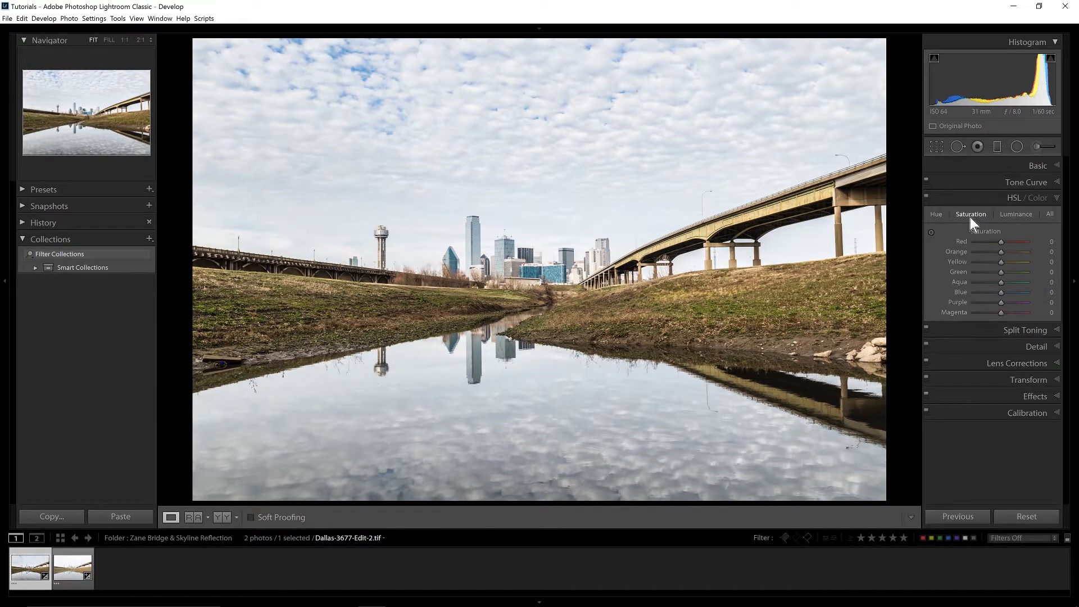
pyautogui.click(930, 233)
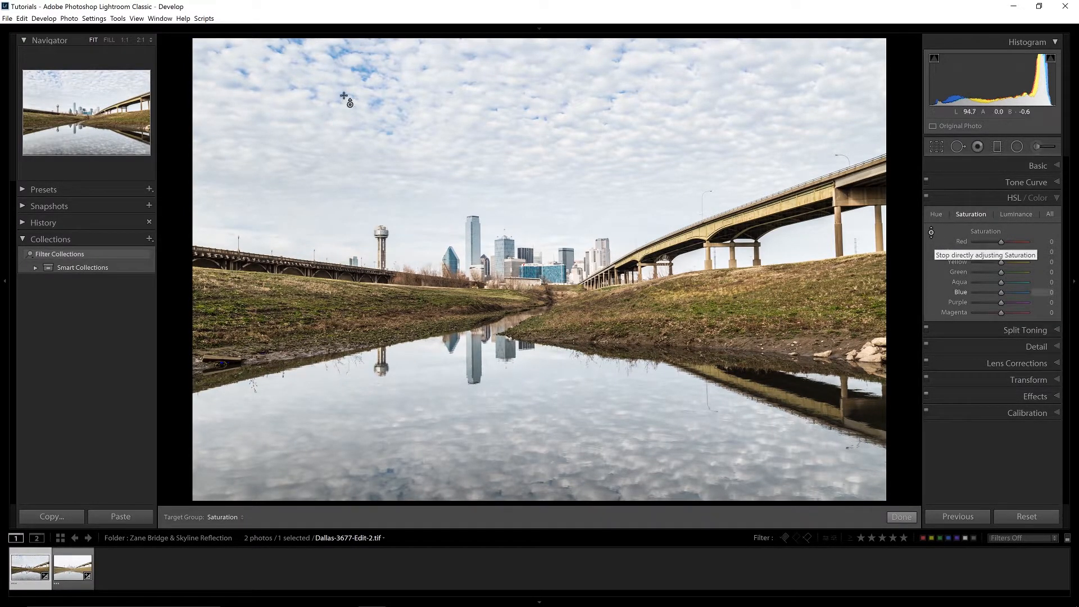
pyautogui.moveTo(365, 77); pyautogui.dragTo(364, 48)
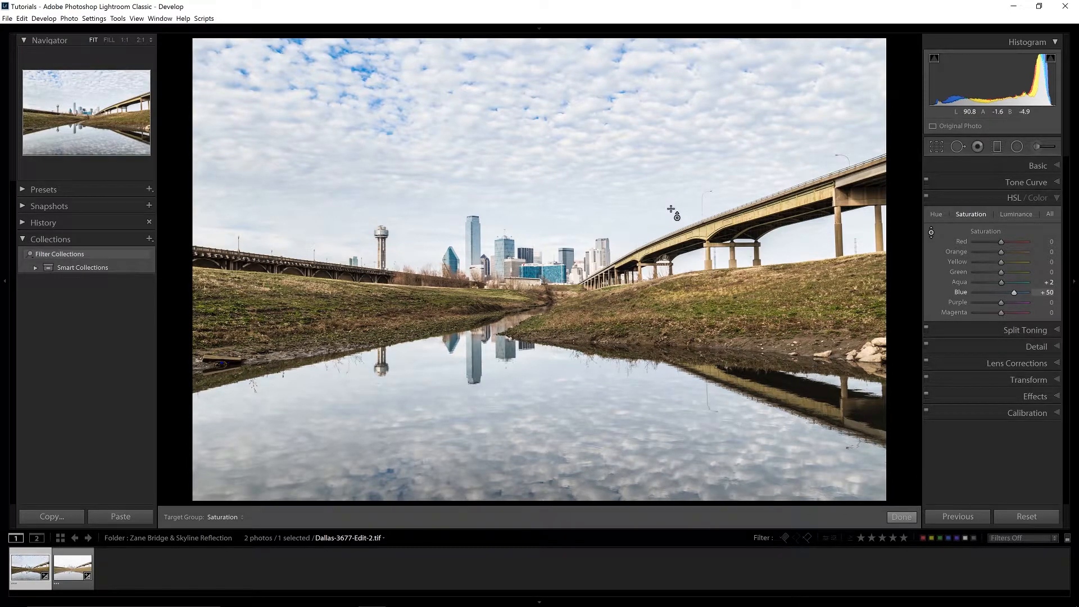
pyautogui.click(992, 164)
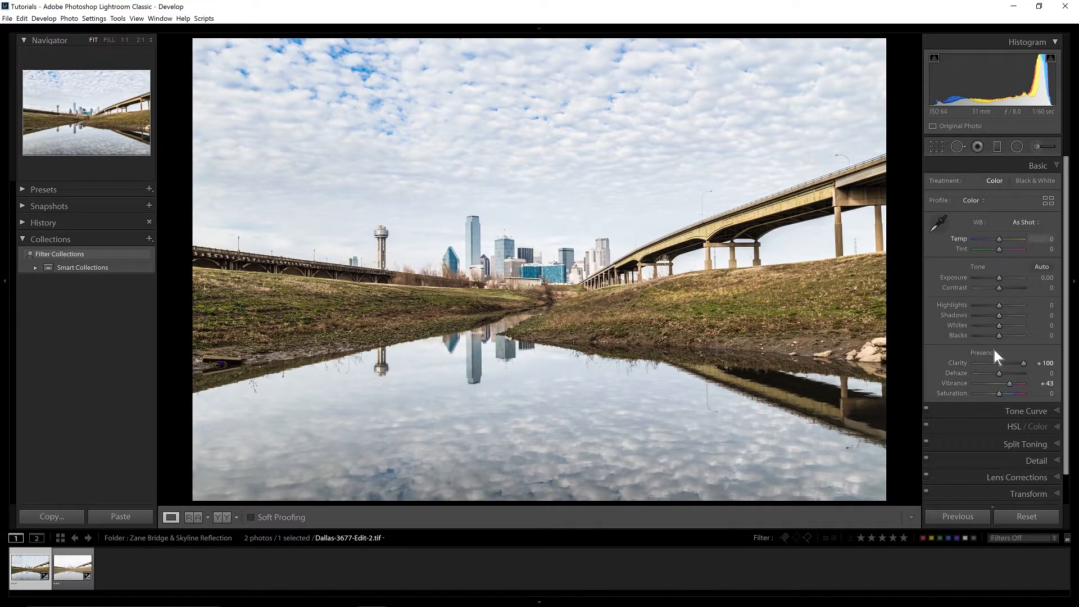
# Sharpen the photo with Amount 146, Radius 2.9 and Masking 95, previewing the mask so that mainly edges are sharpened.
pyautogui.click(981, 459)
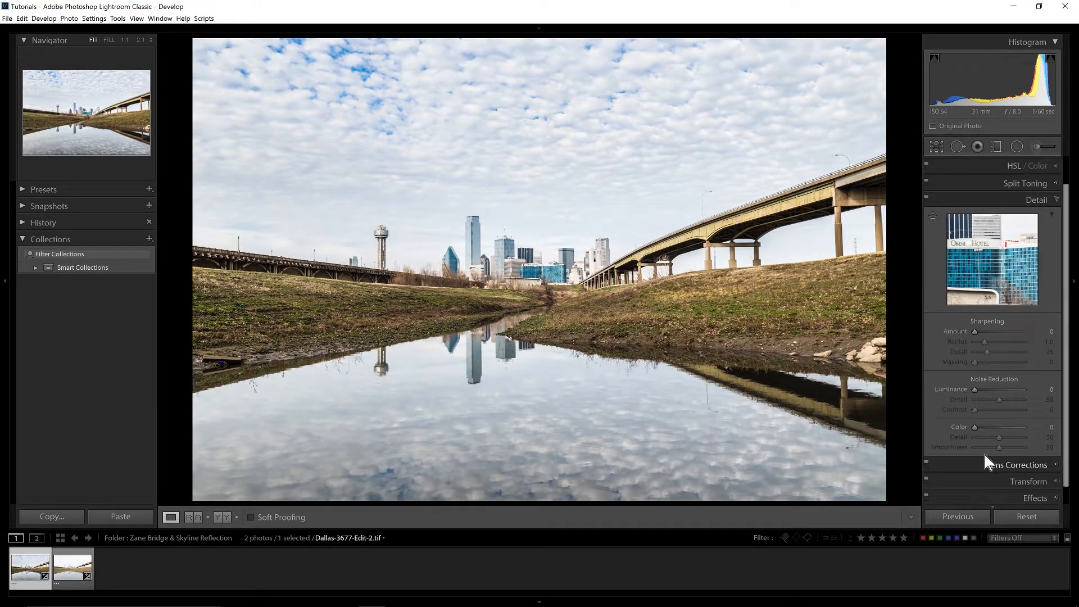
pyautogui.moveTo(972, 331); pyautogui.dragTo(1025, 335)
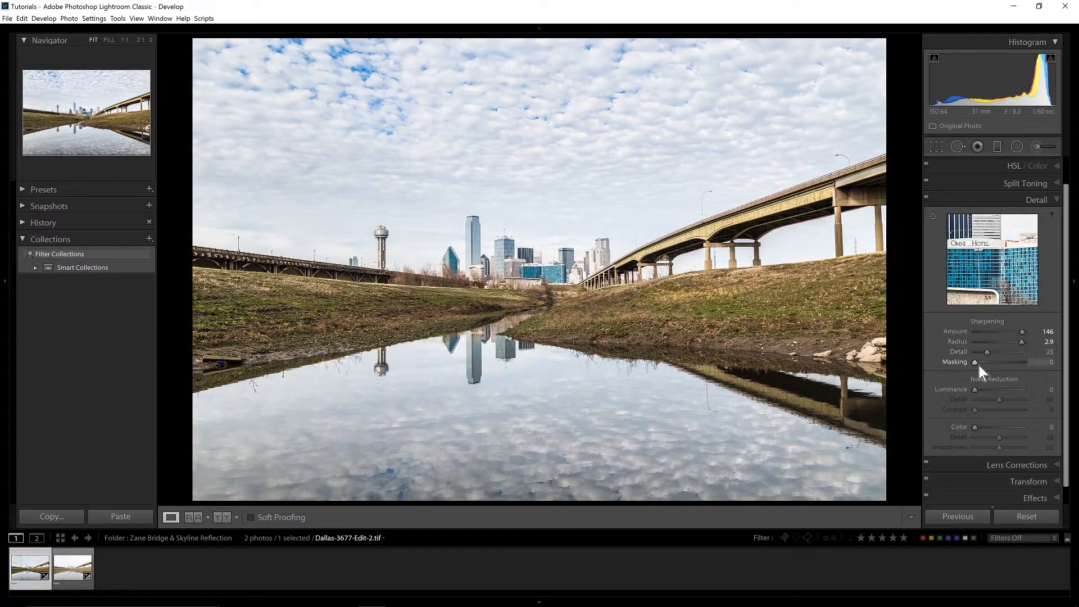
pyautogui.press('alt')
pyautogui.keyDown('alt'); pyautogui.click(975, 362); pyautogui.keyUp('alt')
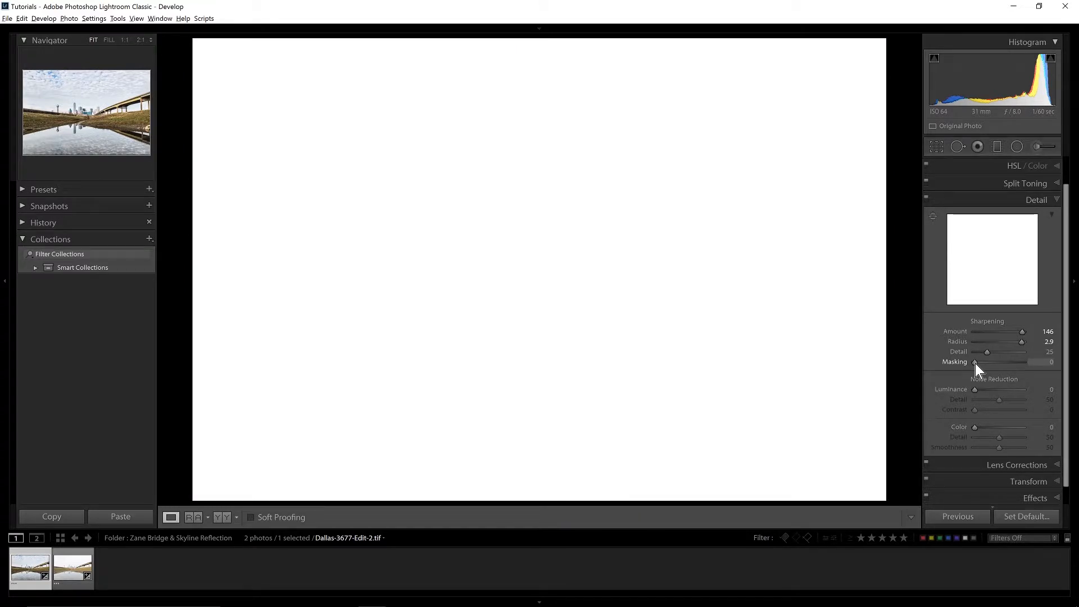
pyautogui.moveTo(975, 364); pyautogui.dragTo(1023, 363)
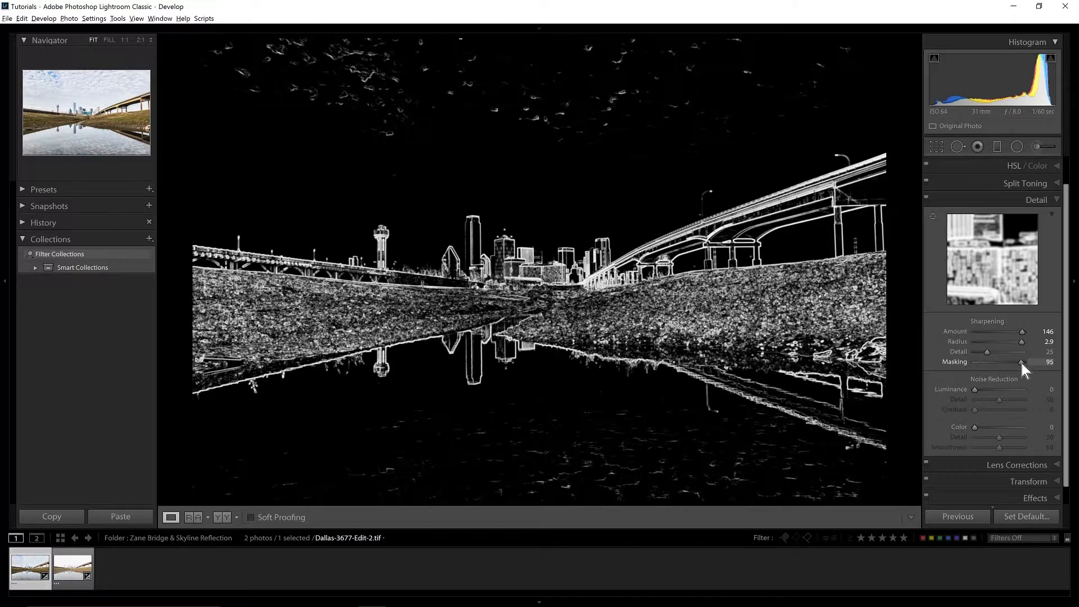
pyautogui.moveTo(1021, 363); pyautogui.dragTo(1022, 363)
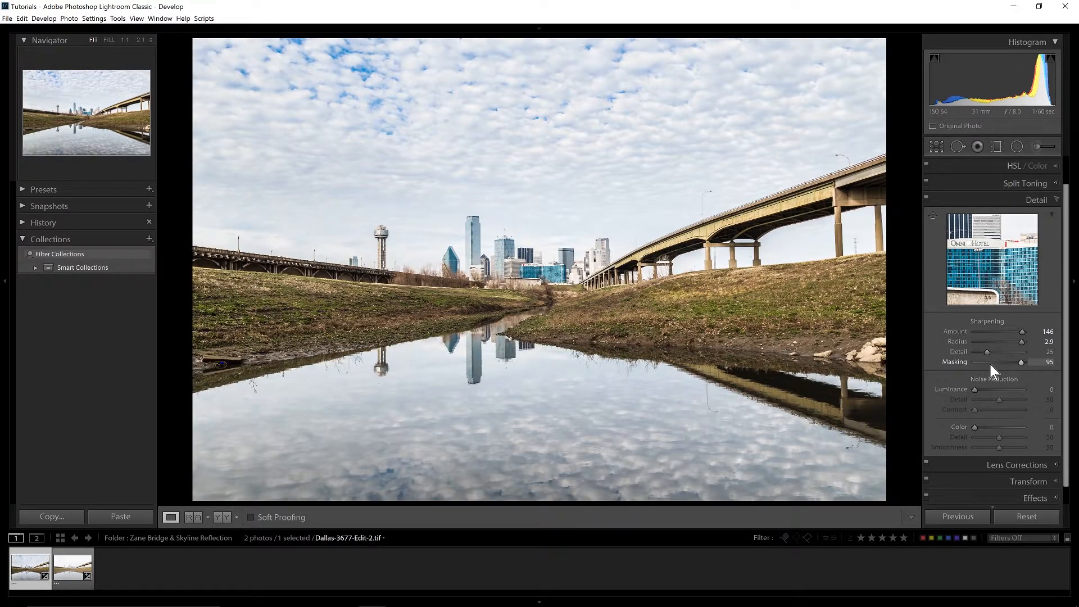
pyautogui.press('alt')
pyautogui.moveTo(1021, 363); pyautogui.dragTo(1020, 361)
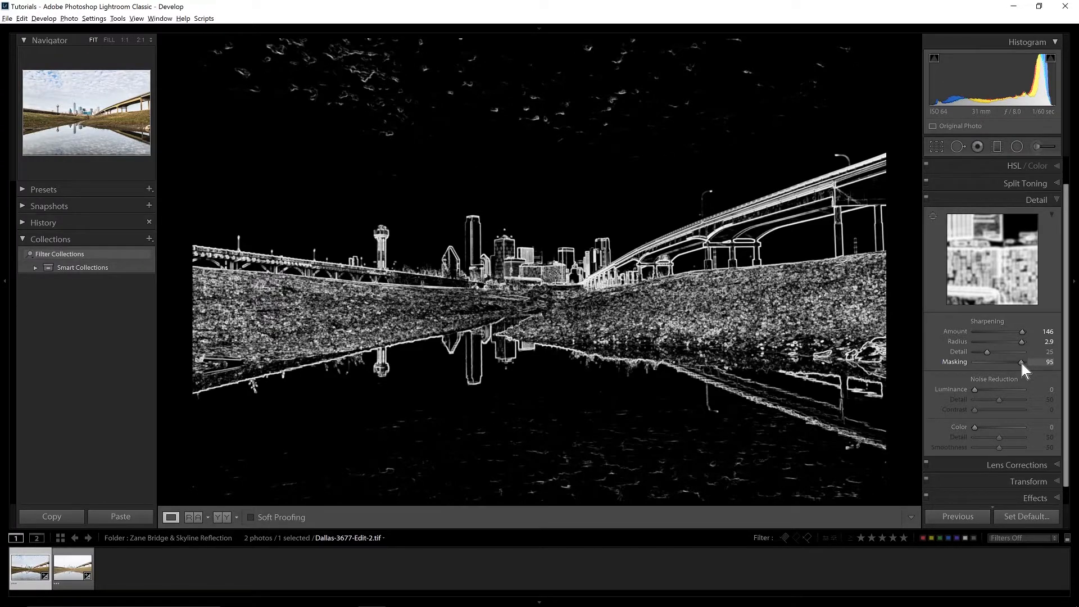
pyautogui.moveTo(1020, 361); pyautogui.dragTo(1021, 361)
# Set the crop to a 16 x 9 aspect ratio and straighten the photo by an angle of 0.59.
pyautogui.click(936, 148)
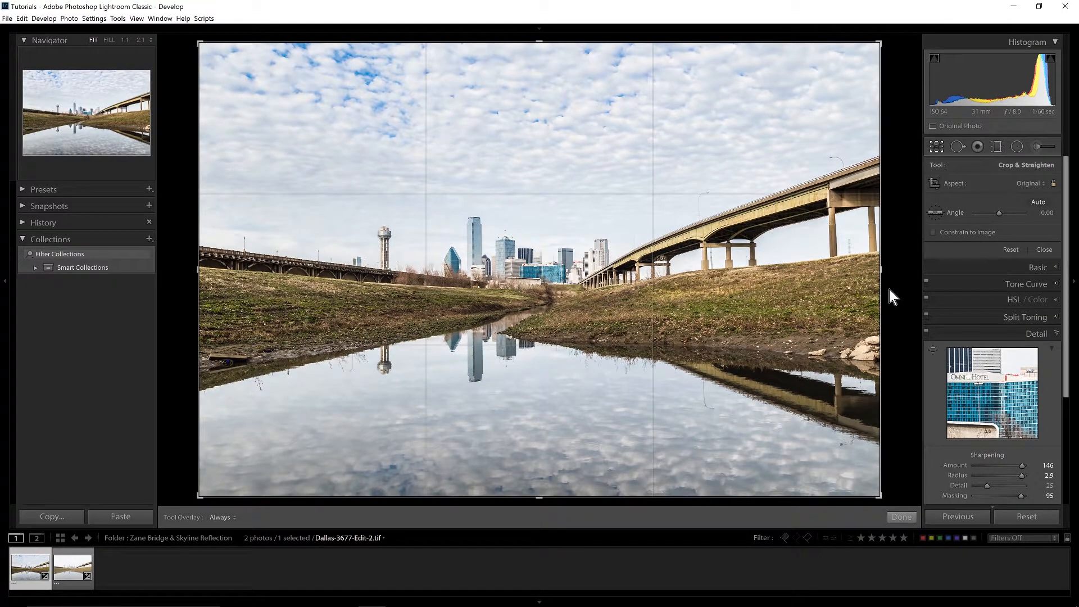
pyautogui.click(1030, 183)
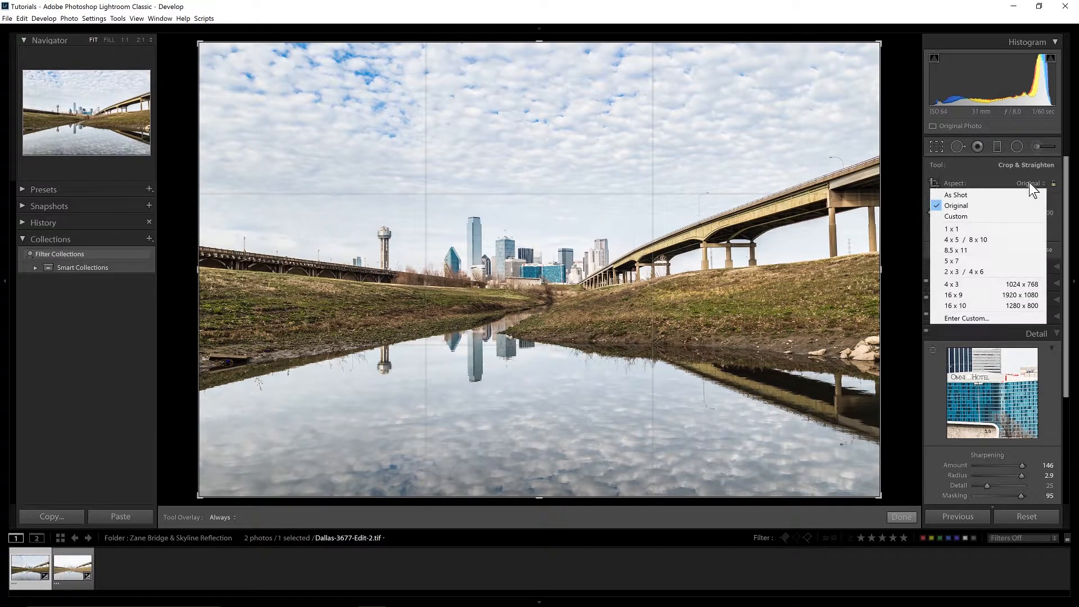
pyautogui.click(955, 295)
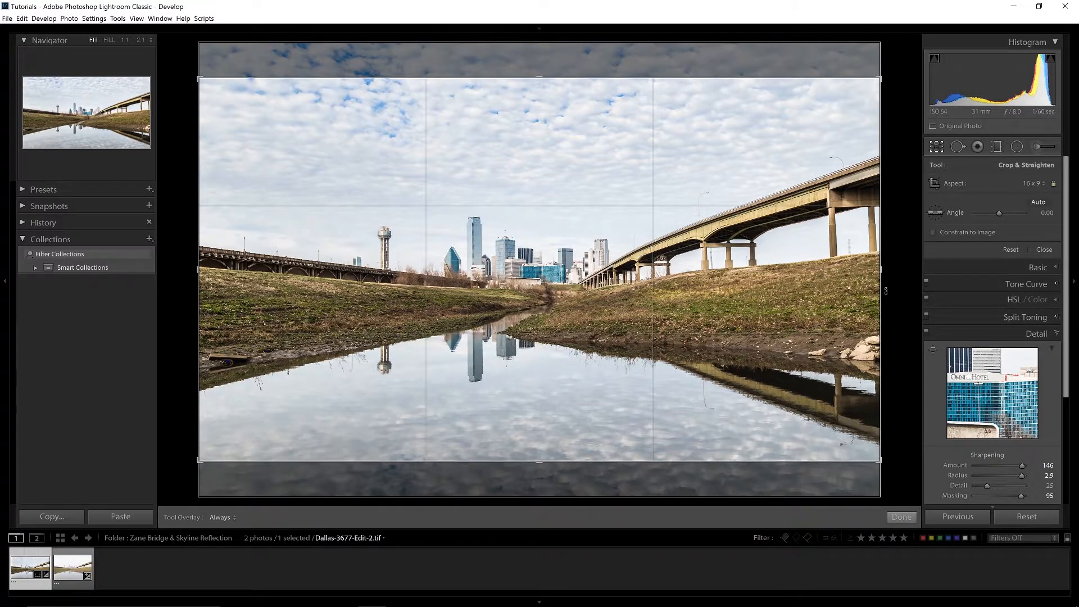
pyautogui.press('o')
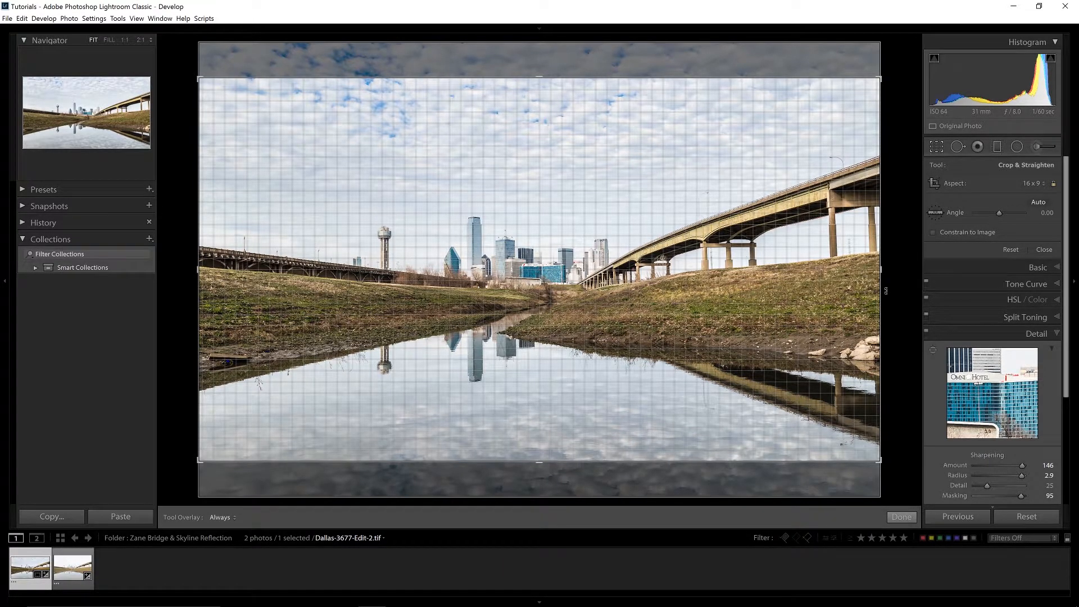
pyautogui.moveTo(886, 291); pyautogui.dragTo(886, 293)
pyautogui.moveTo(885, 293); pyautogui.dragTo(885, 294)
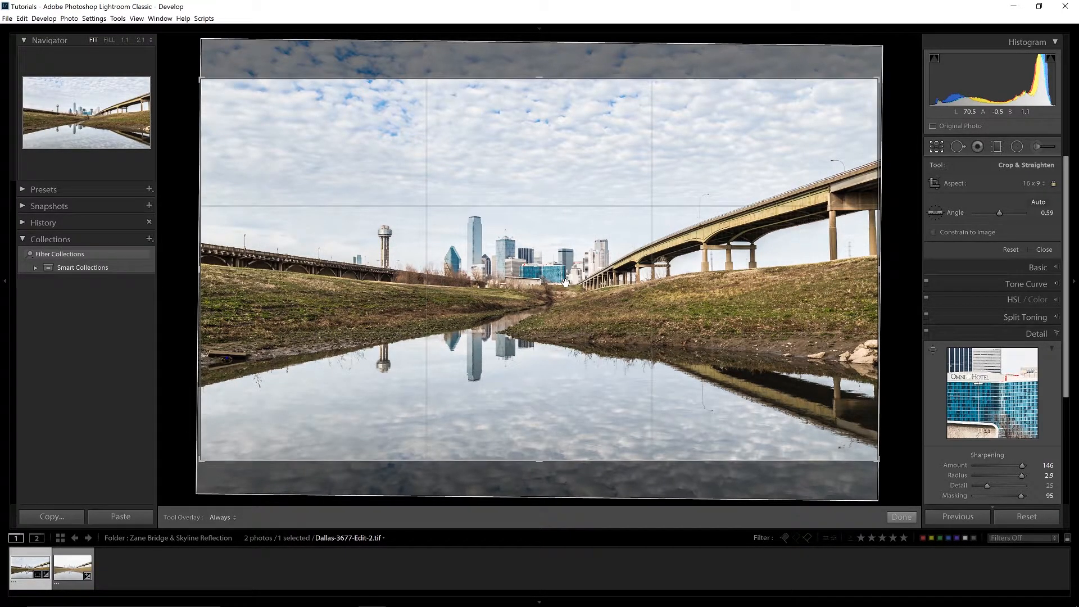
# Move the photo upward within the crop frame to keep less sky and more water, and apply the crop.
pyautogui.moveTo(565, 282); pyautogui.dragTo(568, 261)
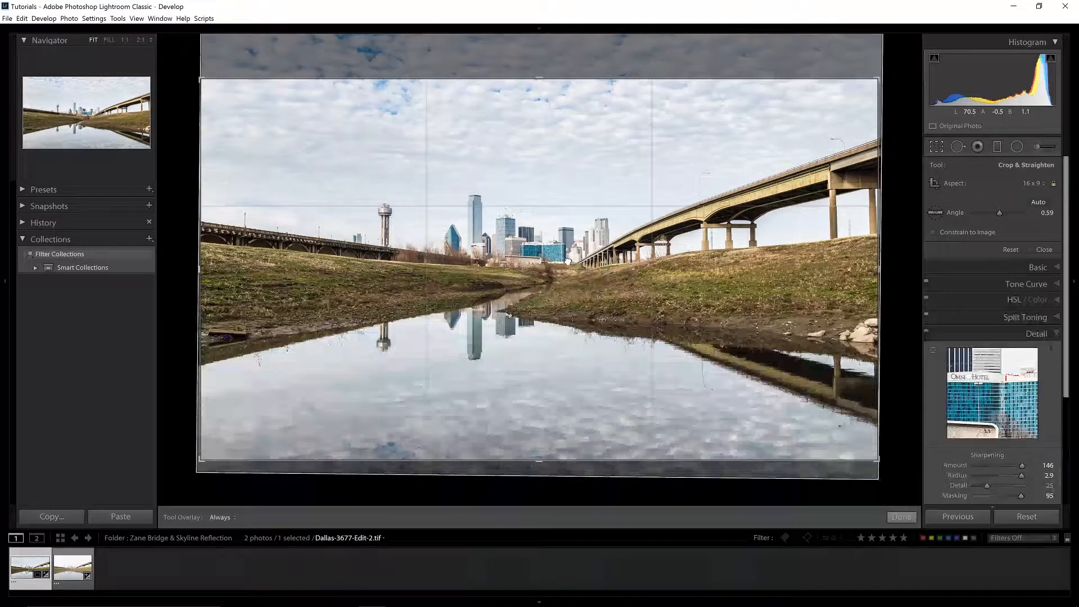
pyautogui.moveTo(568, 260); pyautogui.dragTo(571, 253)
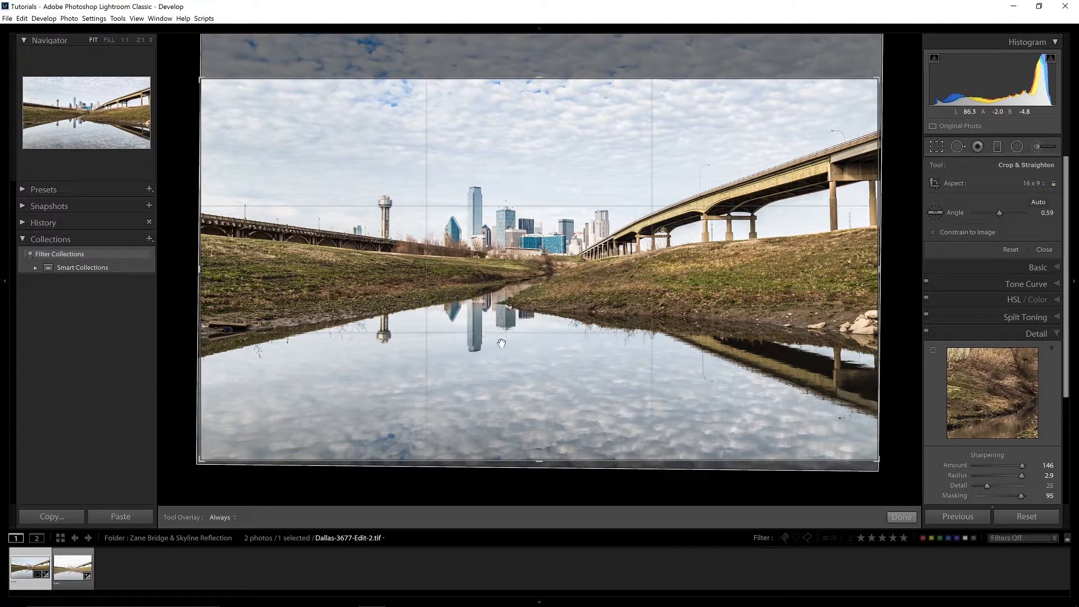
pyautogui.click(902, 517)
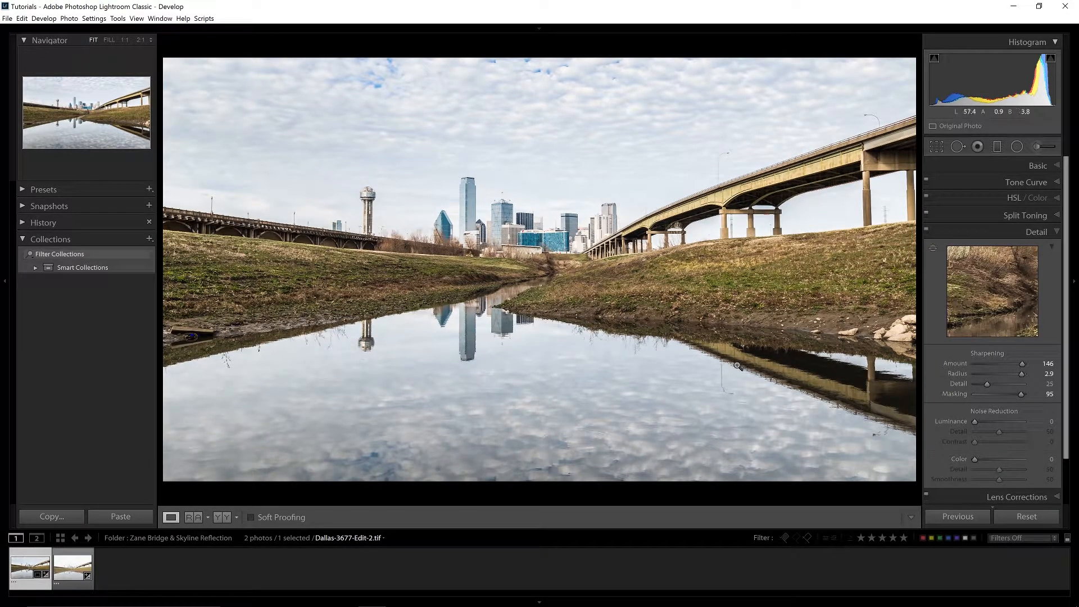
# Set the photo's Highlights to −44 and Shadows to +28 in the basic tone adjustments.
pyautogui.click(982, 167)
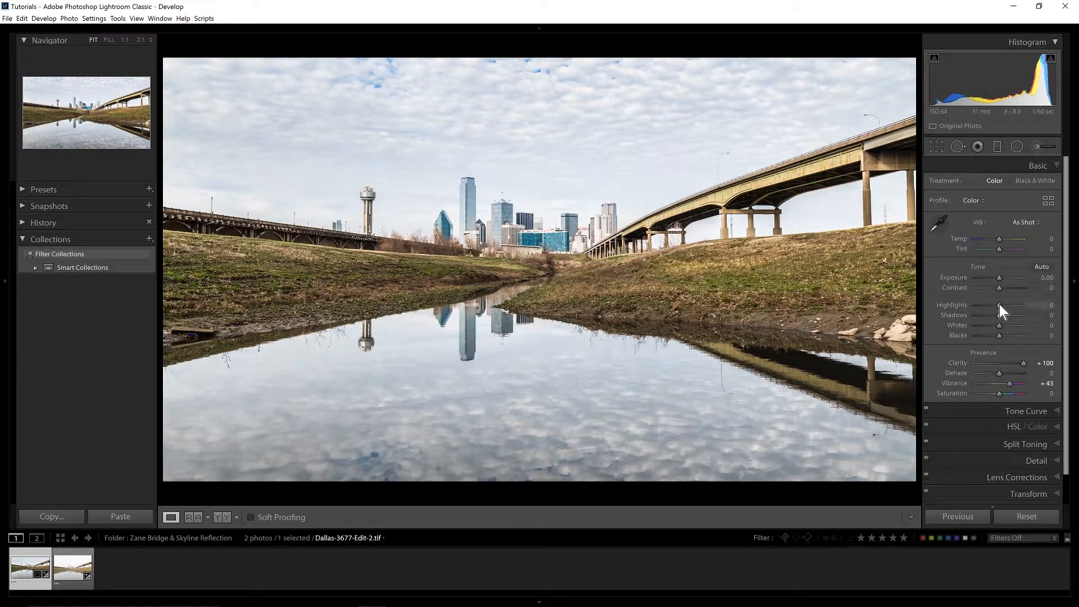
pyautogui.moveTo(999, 305); pyautogui.dragTo(990, 304)
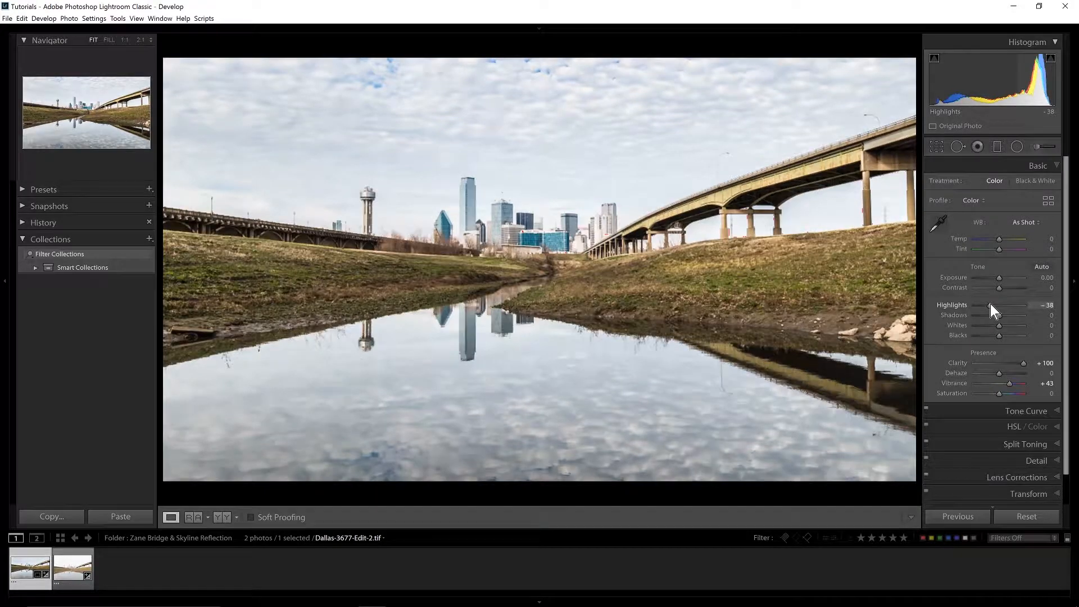
pyautogui.moveTo(990, 305); pyautogui.dragTo(990, 305)
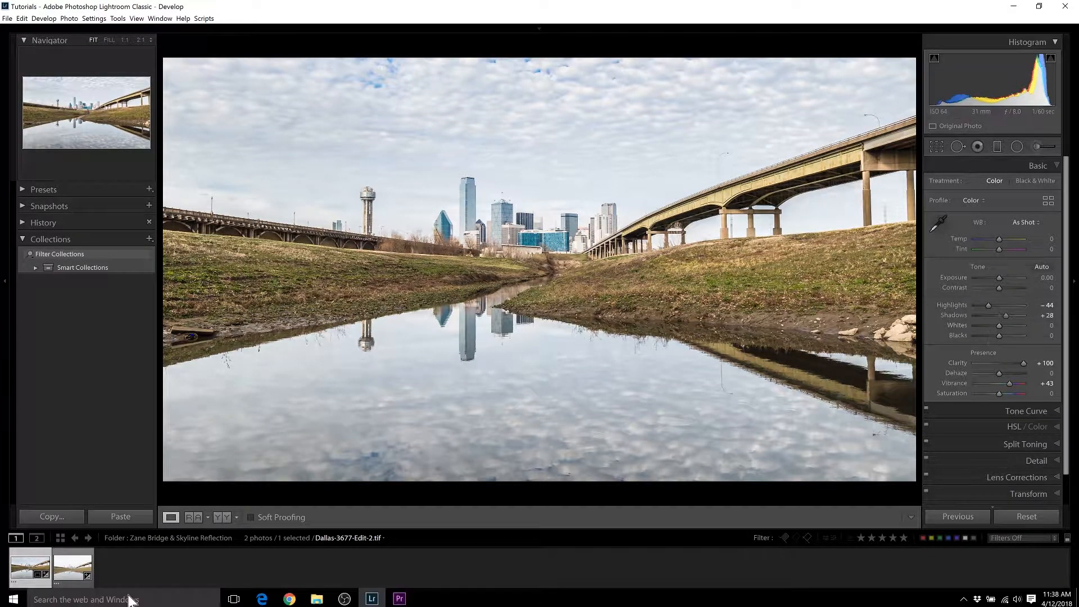
# Compare the finished Dallas-3677-Edit-2.tif with the original Dallas-3677.NEF, and return to the edited photo.
pyautogui.click(76, 583)
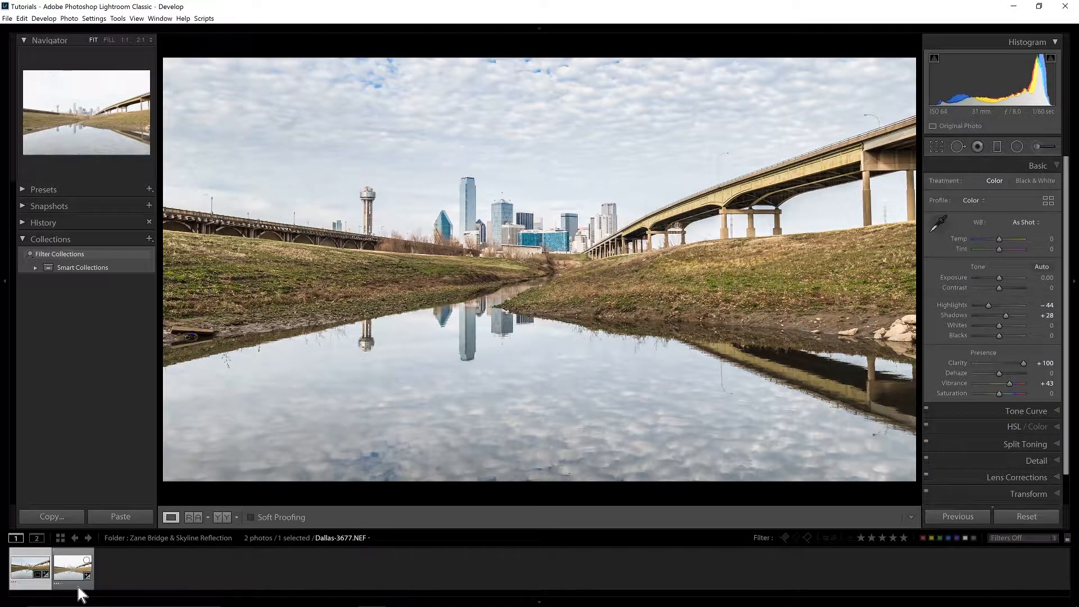
pyautogui.click(39, 585)
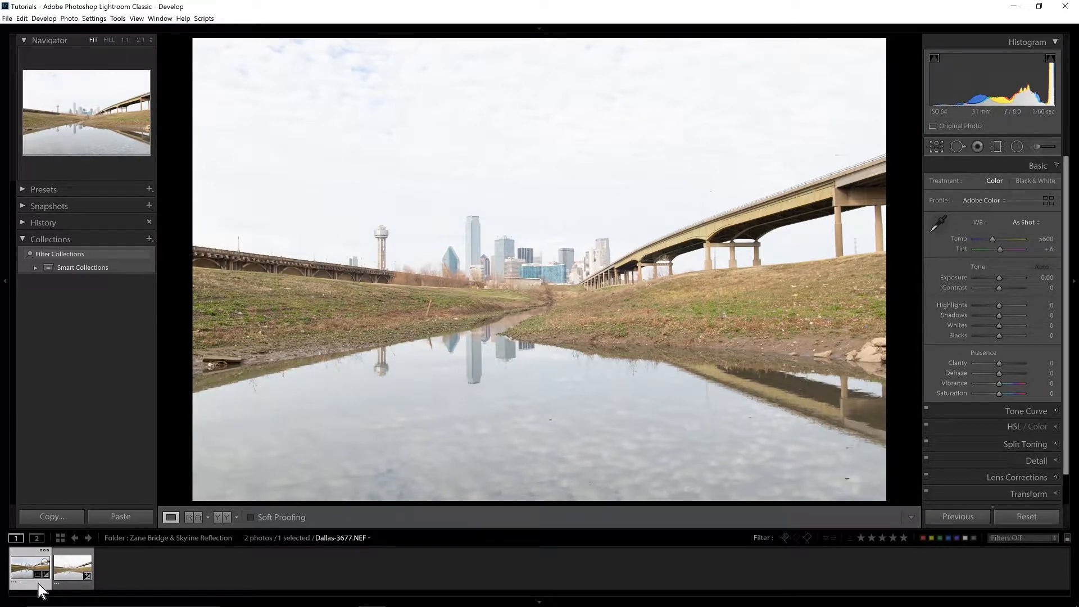
pyautogui.hotkey('ctrl', 'shift', 'v')
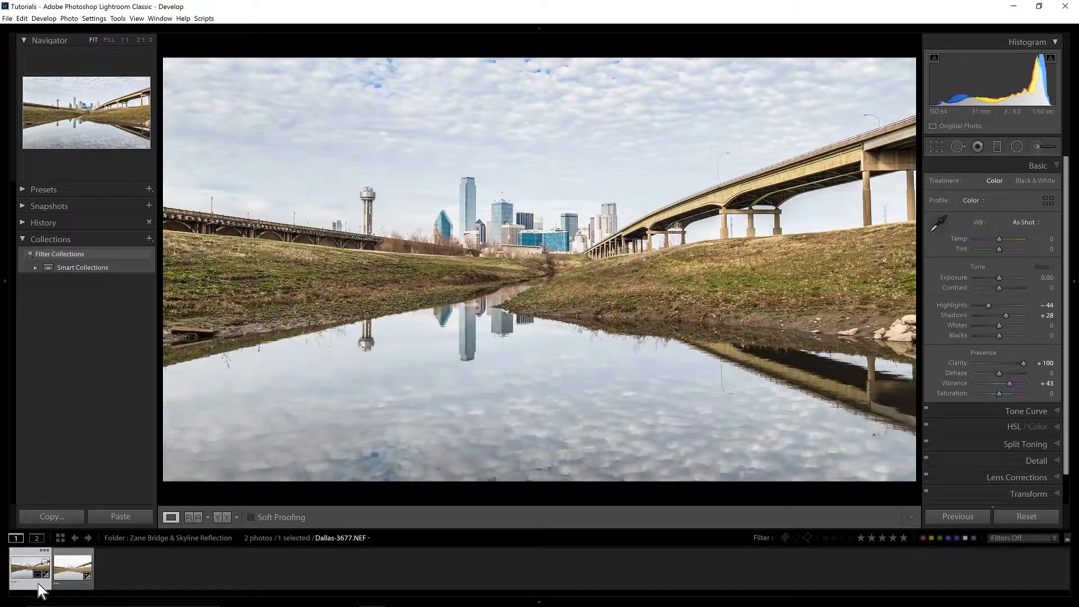